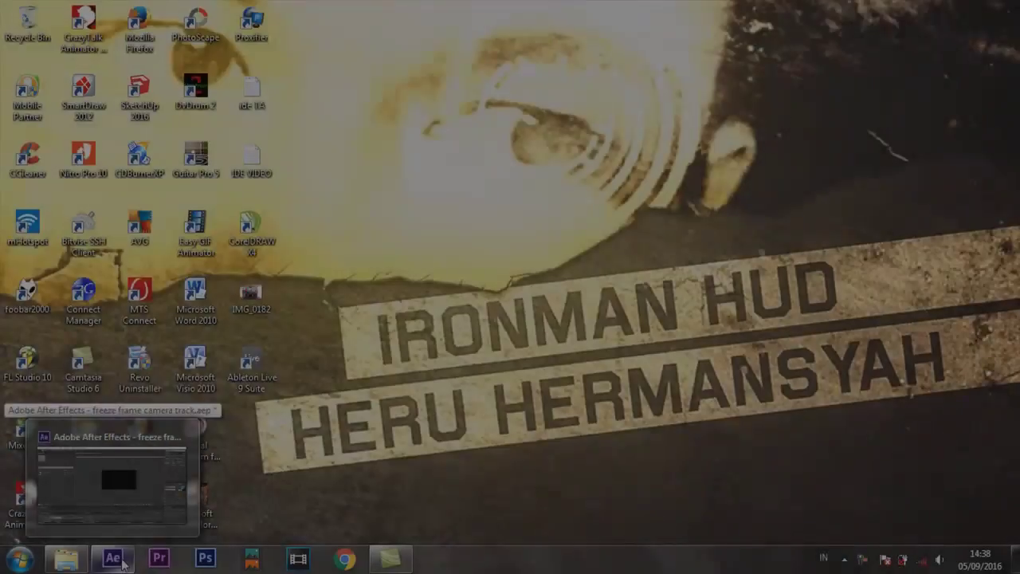
Switch to After Effects and create a 1280 x 720 composition named "freeze frame w cam track"
click(119, 560)
click(80, 23)
click(83, 40)
text(freeze frame w cam track)
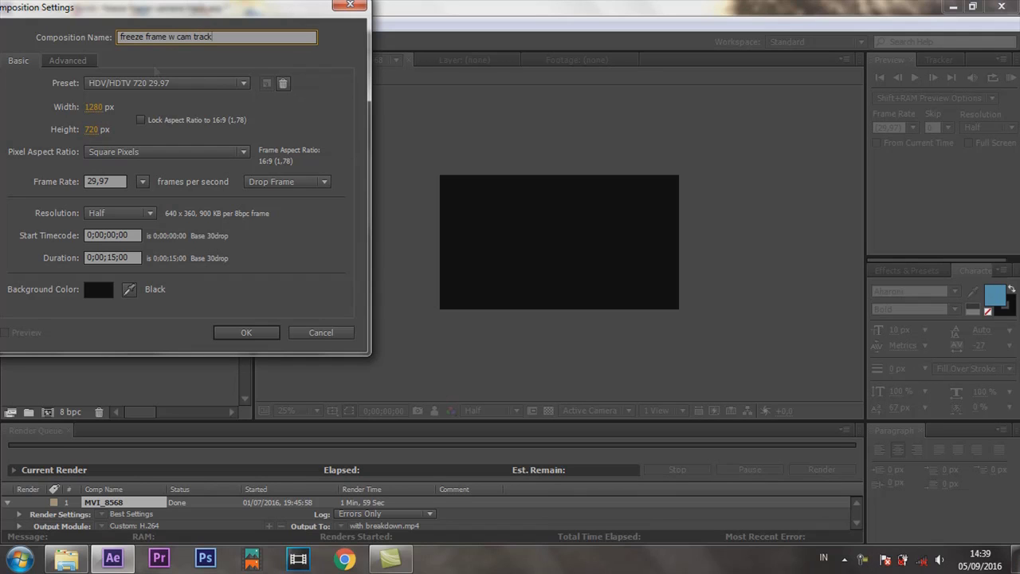
click(229, 333)
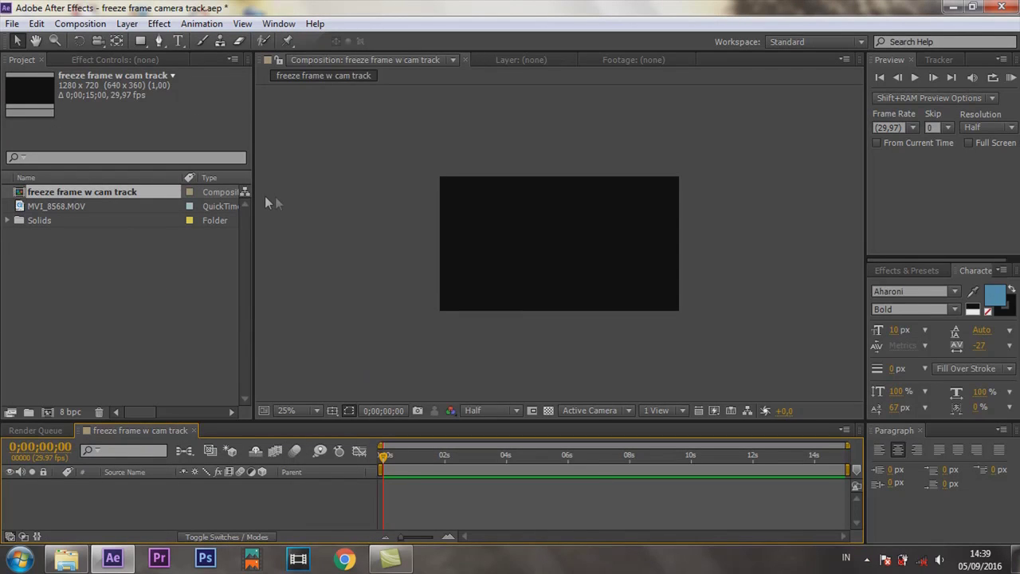
Add the MVI_8568.MOV footage to the new composition as a layer
click(58, 207)
drag(70, 252, 114, 498)
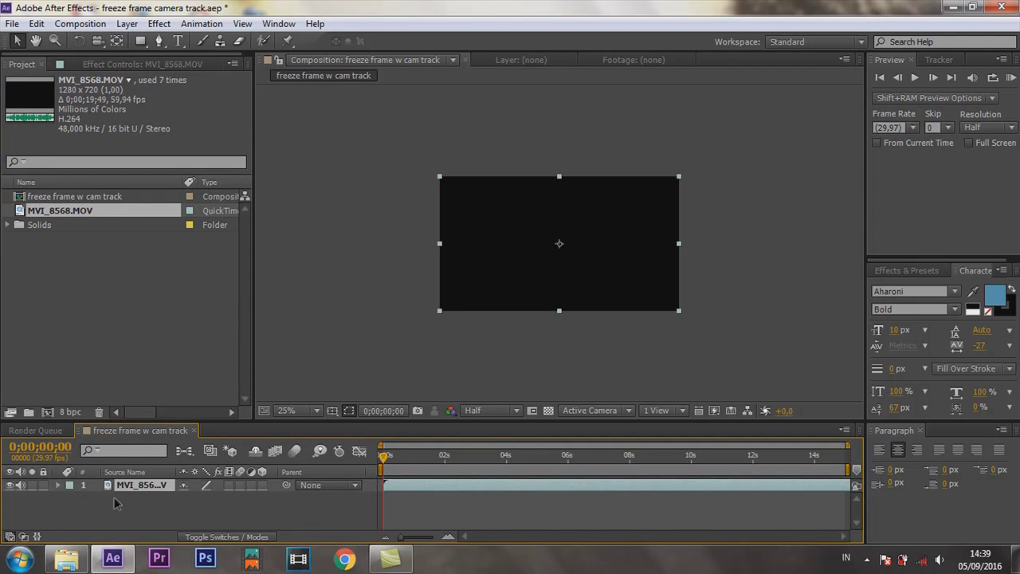
scroll(724, 325, up, 2)
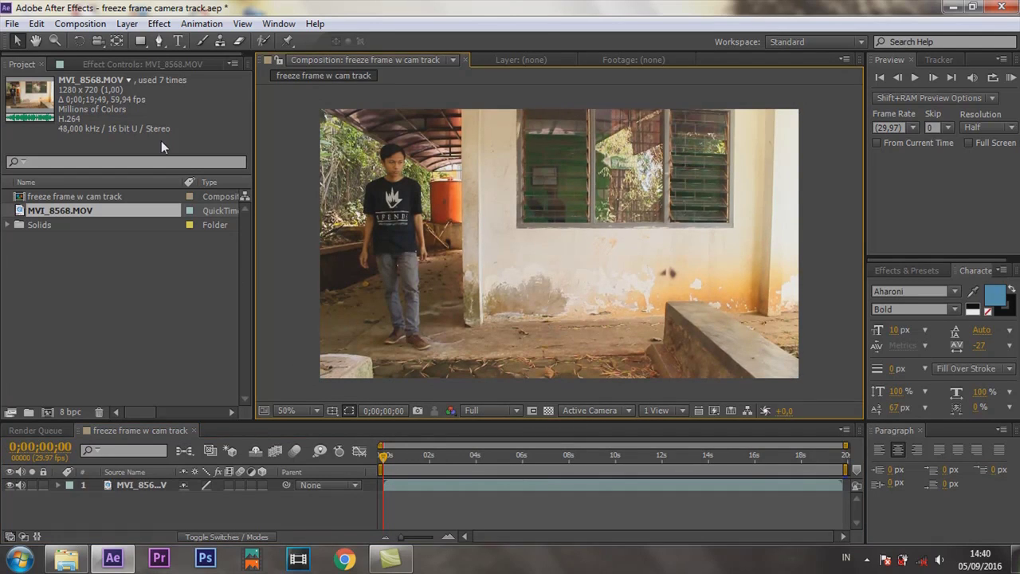
Run Track Camera on the MVI_8568.MOV layer to analyze its 3D camera motion
click(279, 23)
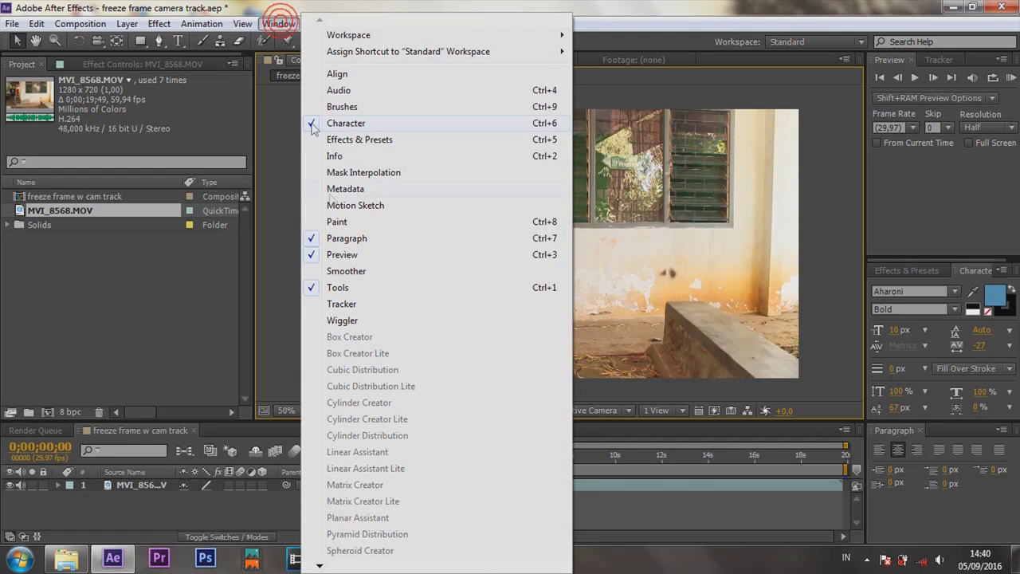
click(343, 306)
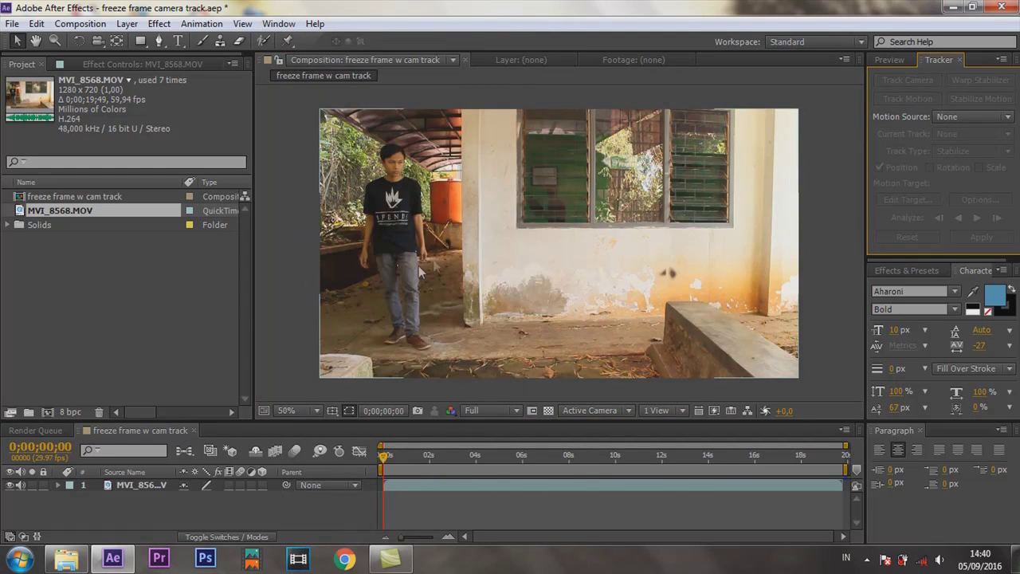
click(131, 485)
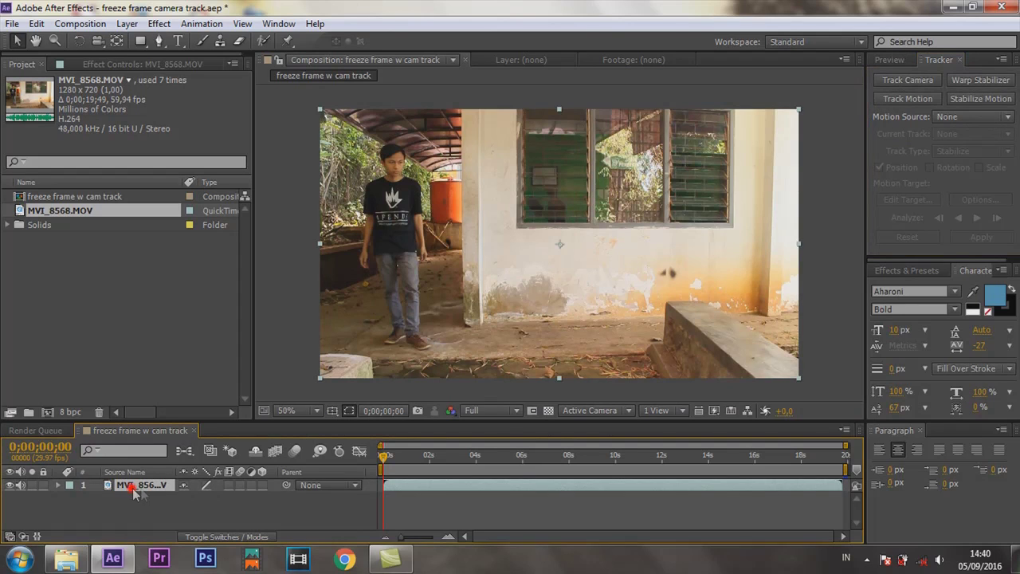
click(921, 82)
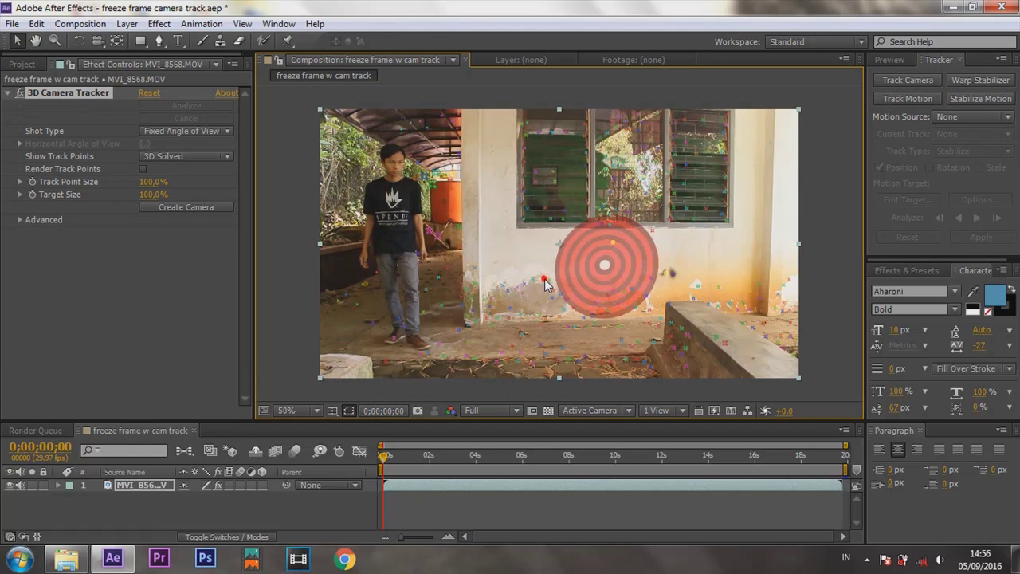
Create a null and camera from the track points on the wall below the window, and select the null layer
right_click(605, 273)
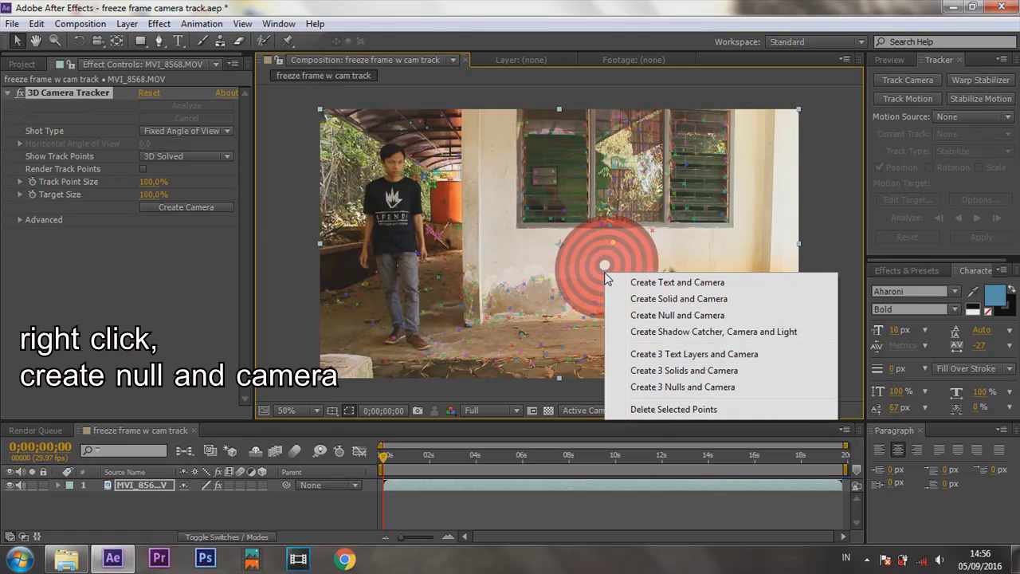
click(640, 315)
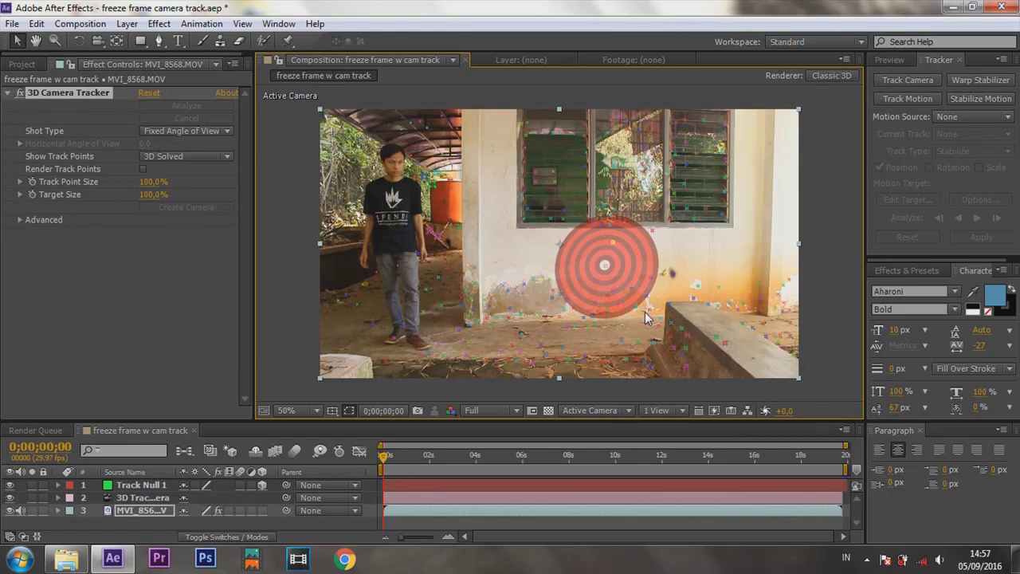
click(163, 487)
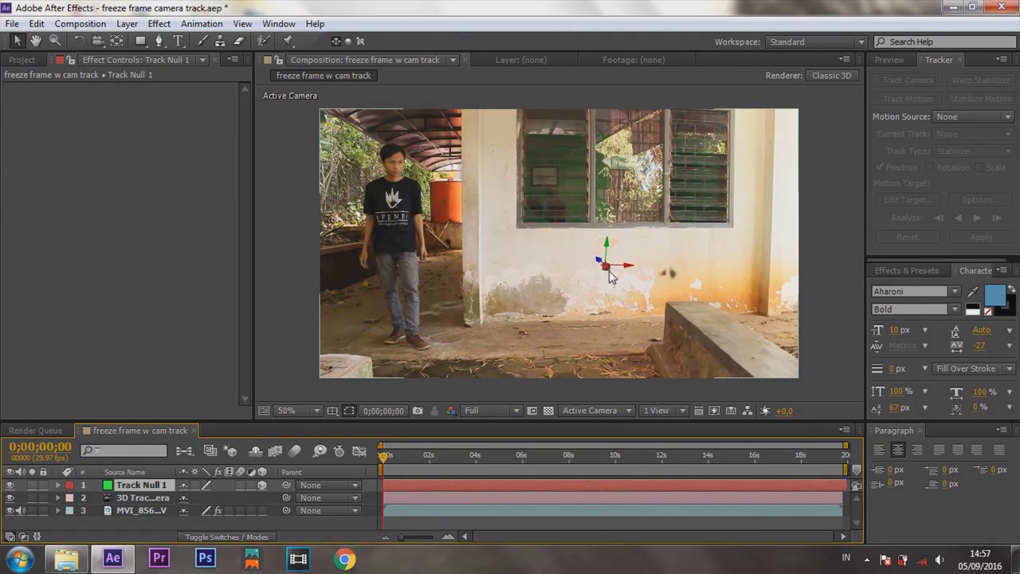
Select the footage layer, lower the viewer resolution to Half, and move the current time to the freeze moment at 0;00;02;27
click(145, 511)
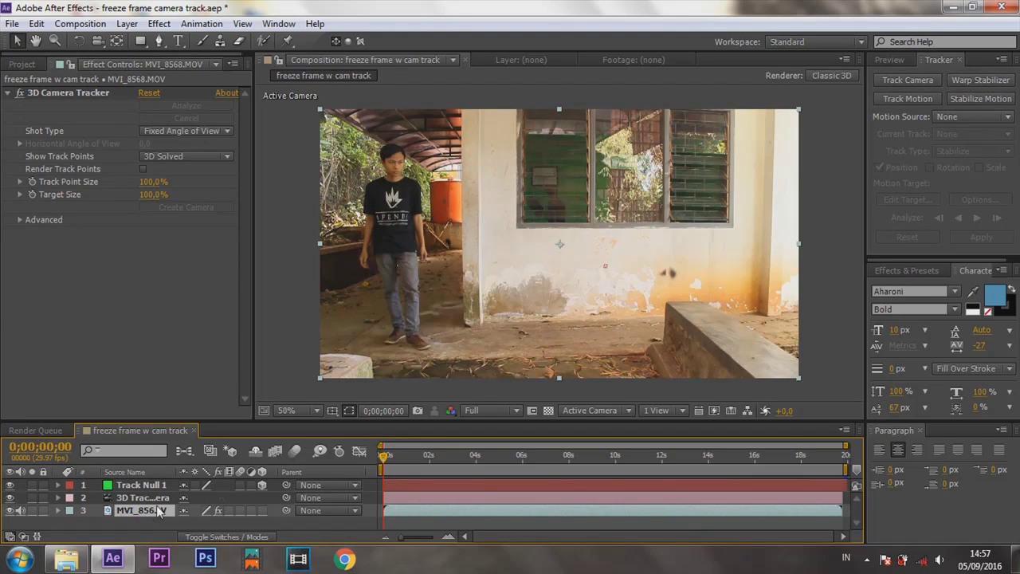
click(399, 457)
click(426, 456)
click(487, 410)
click(490, 466)
click(459, 456)
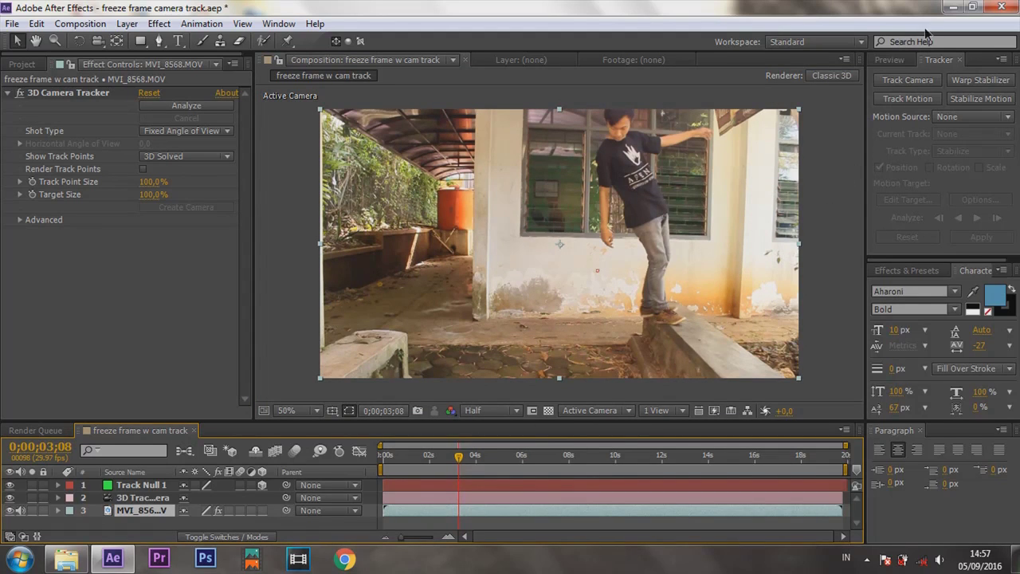
click(889, 59)
click(897, 77)
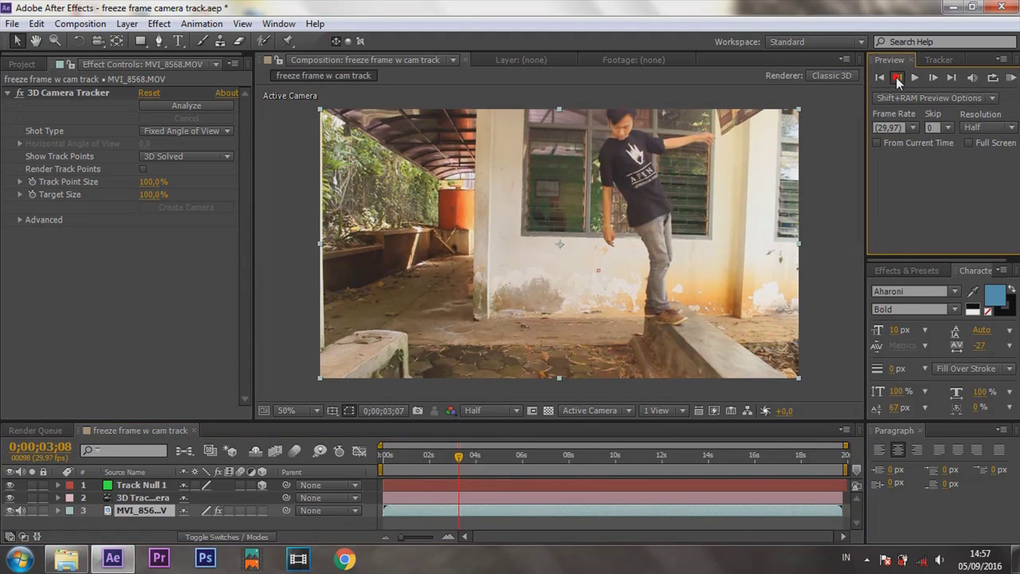
click(897, 78)
click(897, 77)
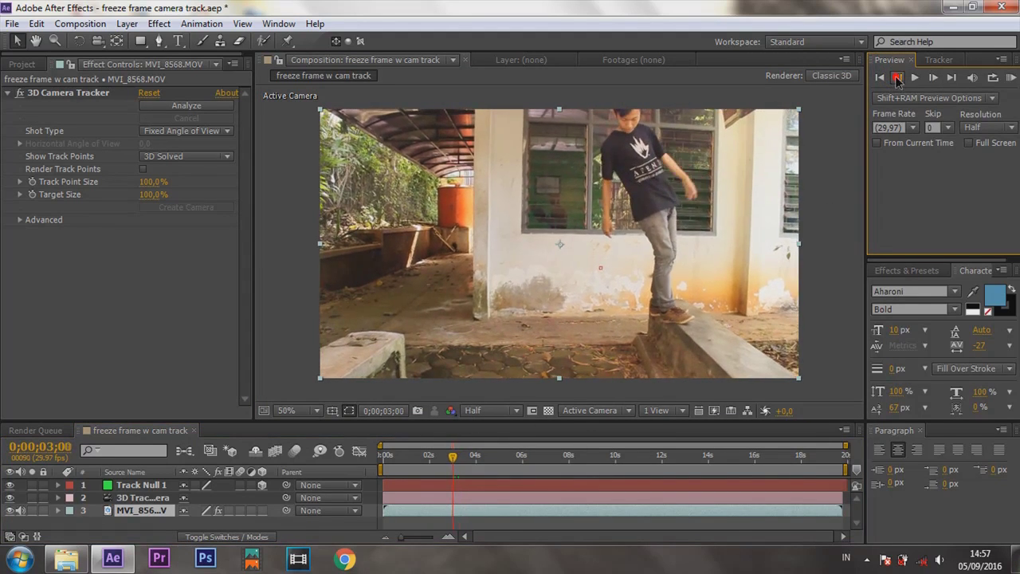
click(897, 77)
click(897, 77)
click(897, 78)
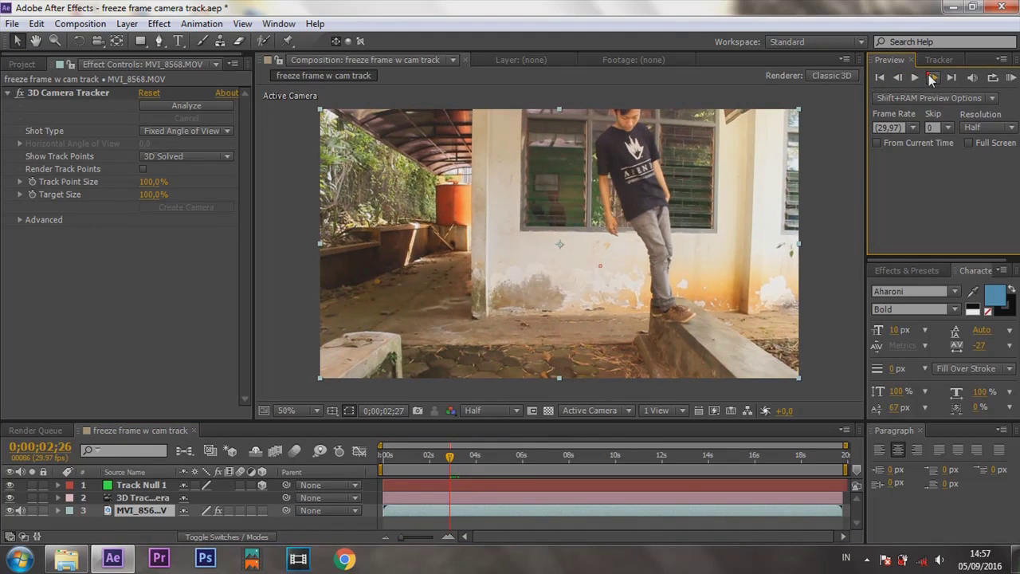
click(931, 77)
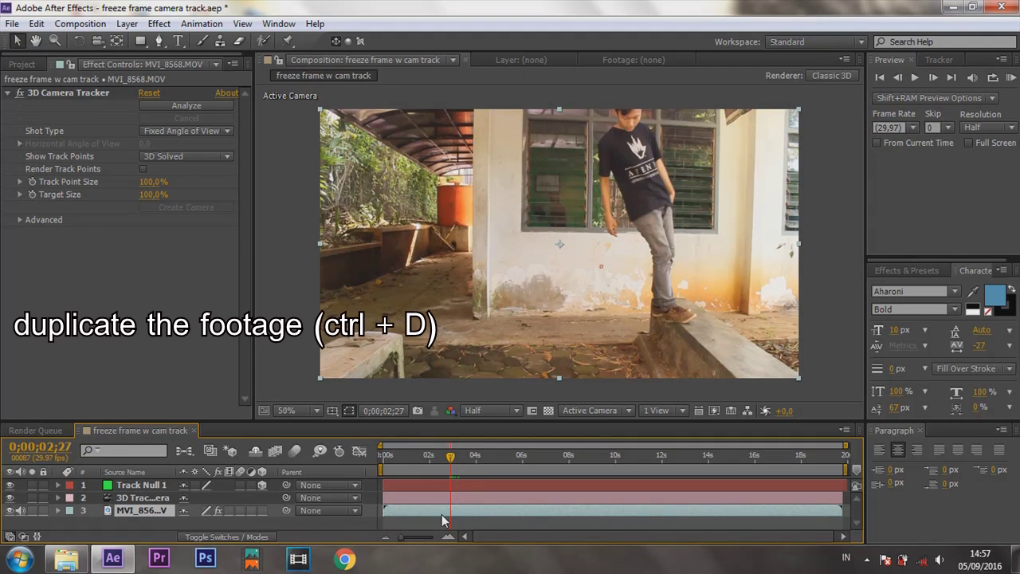
Duplicate the footage layer and apply Freeze Frame to the upper copy at 0;00;02;27
key(ctrl+d)
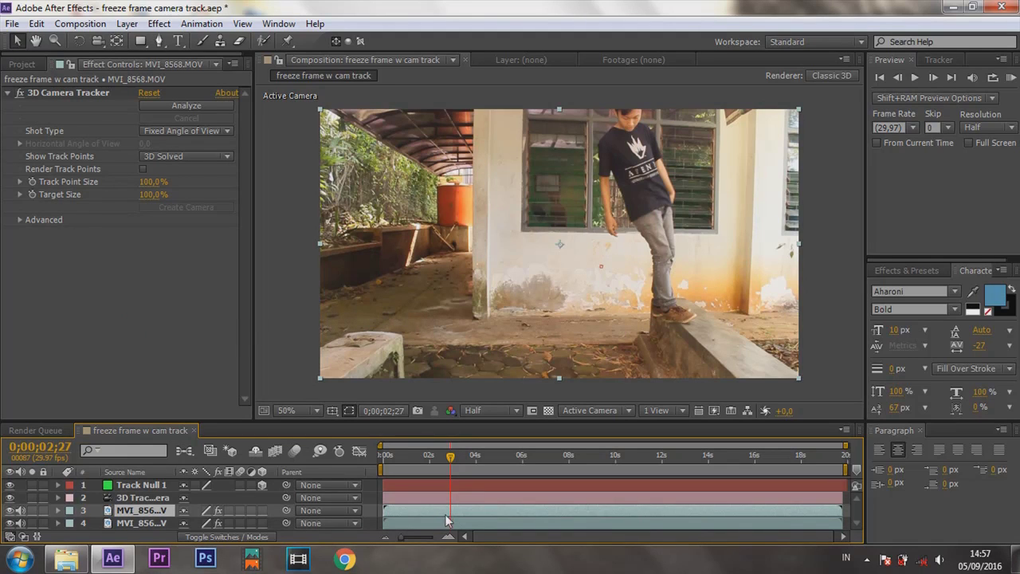
right_click(449, 508)
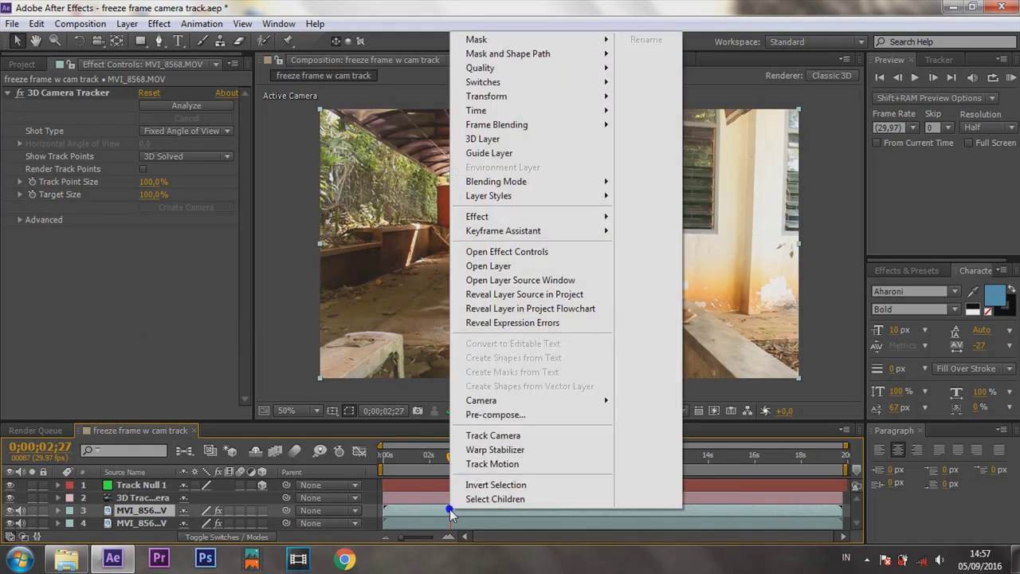
mouse_move(601, 110)
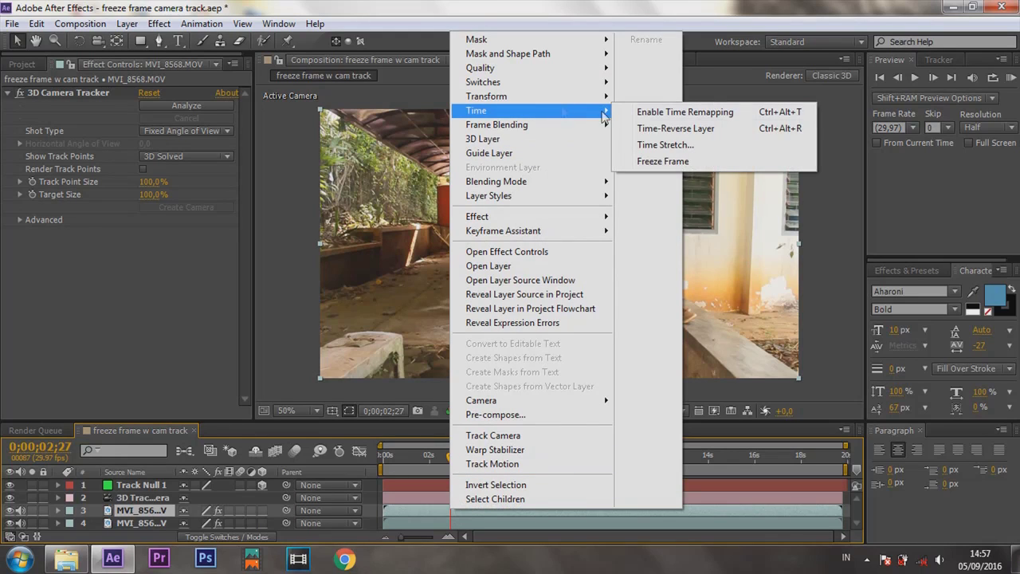
click(680, 161)
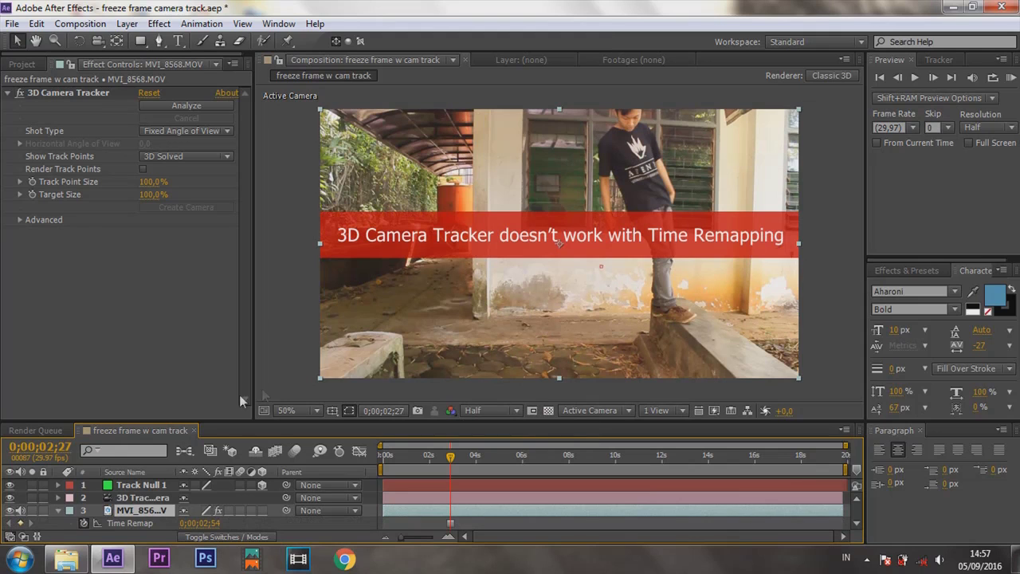
Delete the 3D Camera Tracker effect from the frozen footage copy and collapse that layer's properties
click(70, 93)
key(Delete)
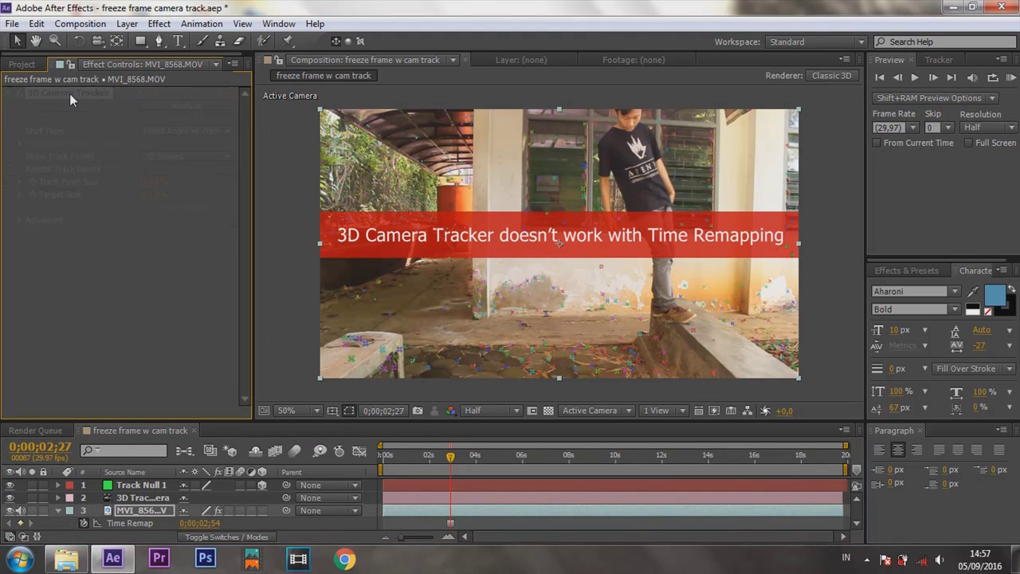
scroll(184, 488, down, 1)
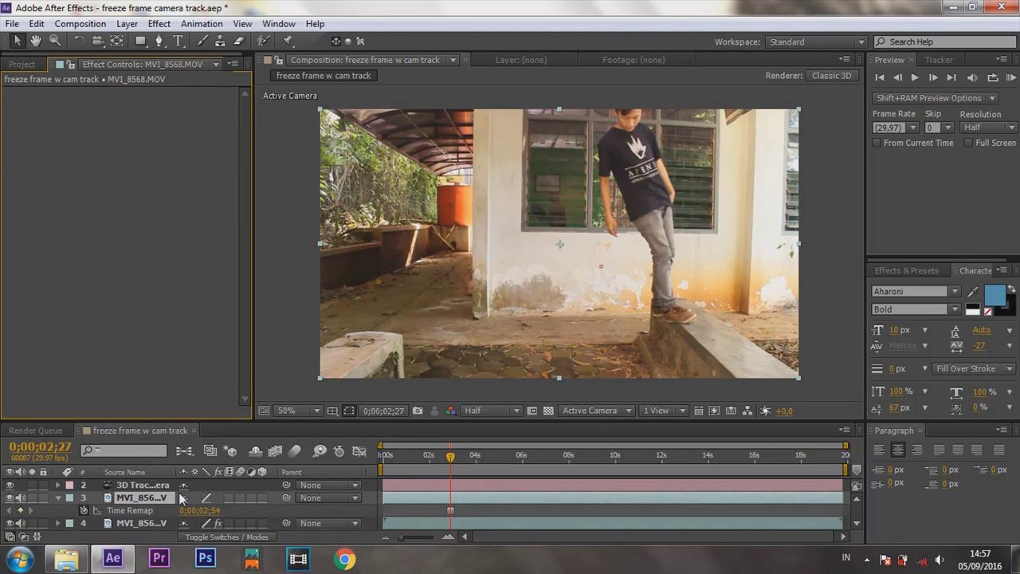
click(59, 498)
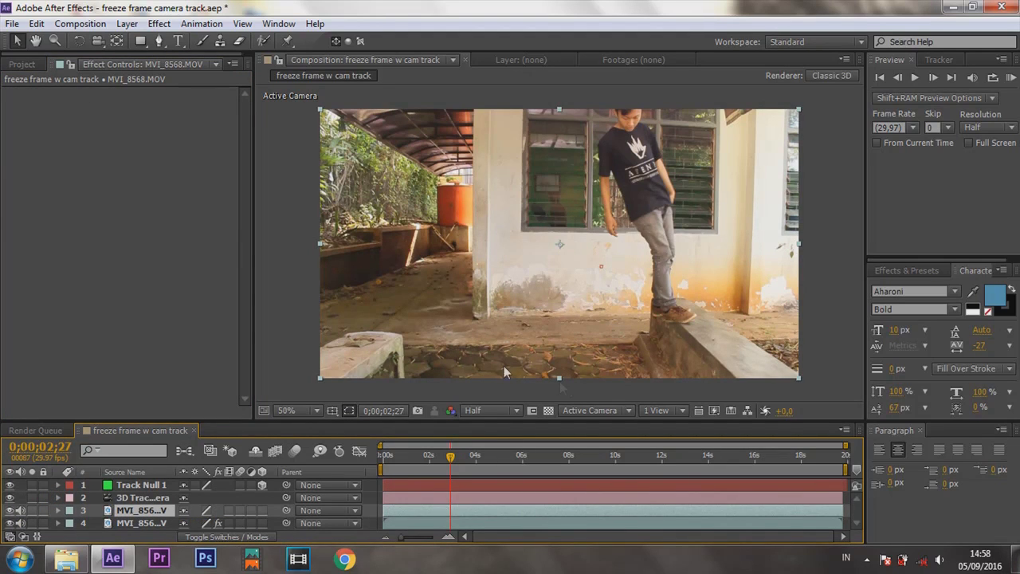
Set the viewer to Full resolution and start a Pen tool mask on the frozen layer, tracing from the man's head down his neck, shoulder and sleeve
click(158, 41)
key(period)
key(period)
click(35, 40)
drag(538, 309, 494, 420)
click(493, 410)
click(489, 448)
drag(607, 188, 586, 266)
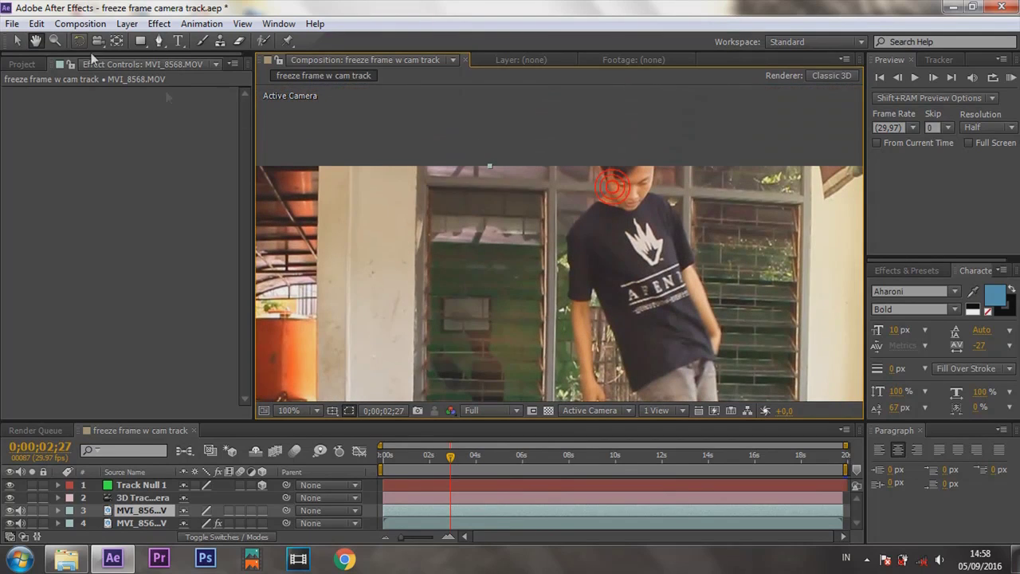
click(160, 41)
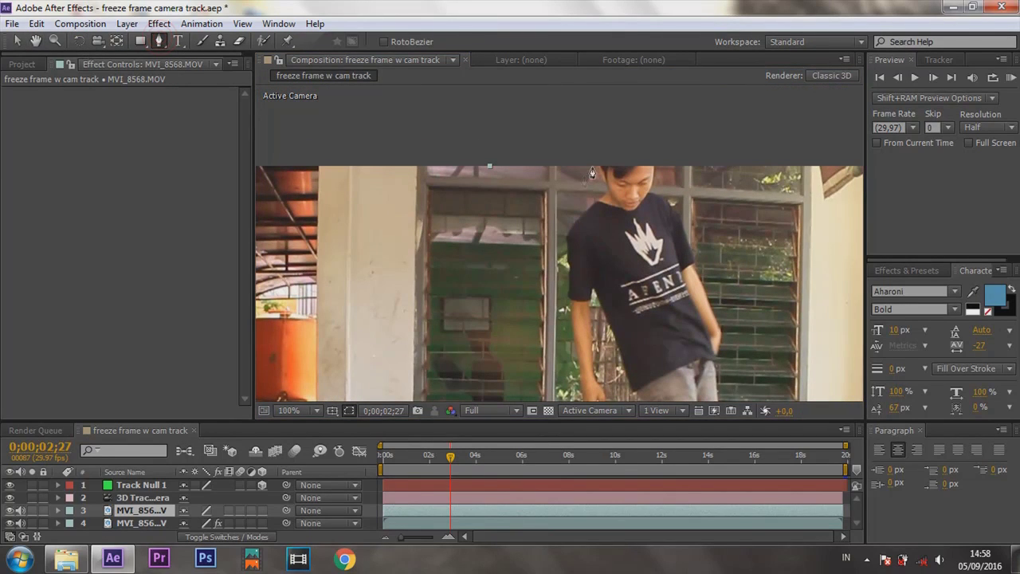
scroll(597, 178, up, 1)
click(36, 41)
drag(684, 174, 651, 254)
click(159, 42)
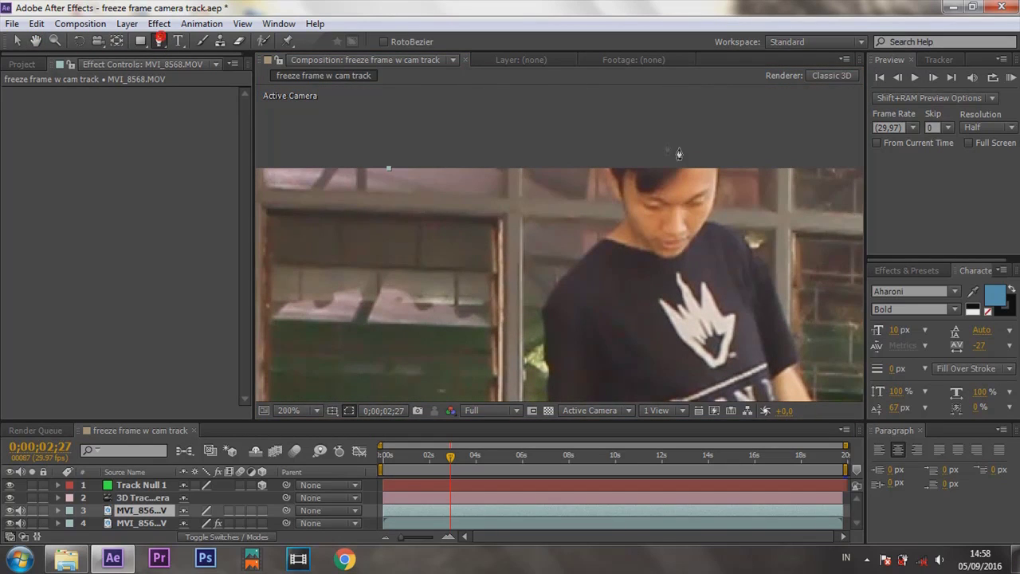
click(604, 170)
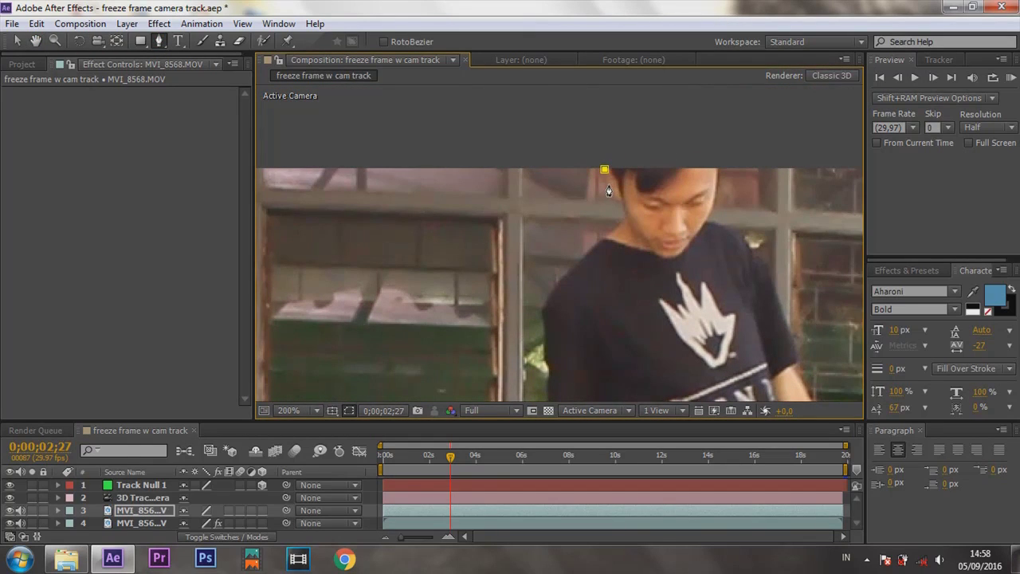
click(611, 236)
click(600, 245)
click(585, 257)
click(565, 273)
click(556, 290)
click(544, 309)
click(545, 334)
click(545, 348)
click(548, 365)
click(550, 379)
Continue the mask down the hanging arm, around the hand and back up the inner arm to the armpit
drag(551, 386, 558, 166)
click(556, 176)
click(555, 196)
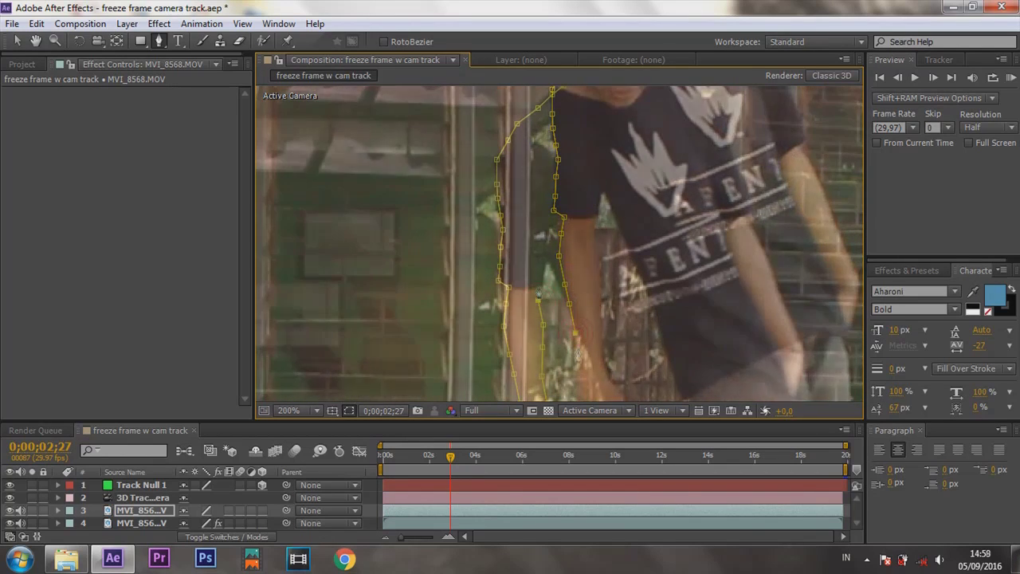
click(539, 286)
click(545, 265)
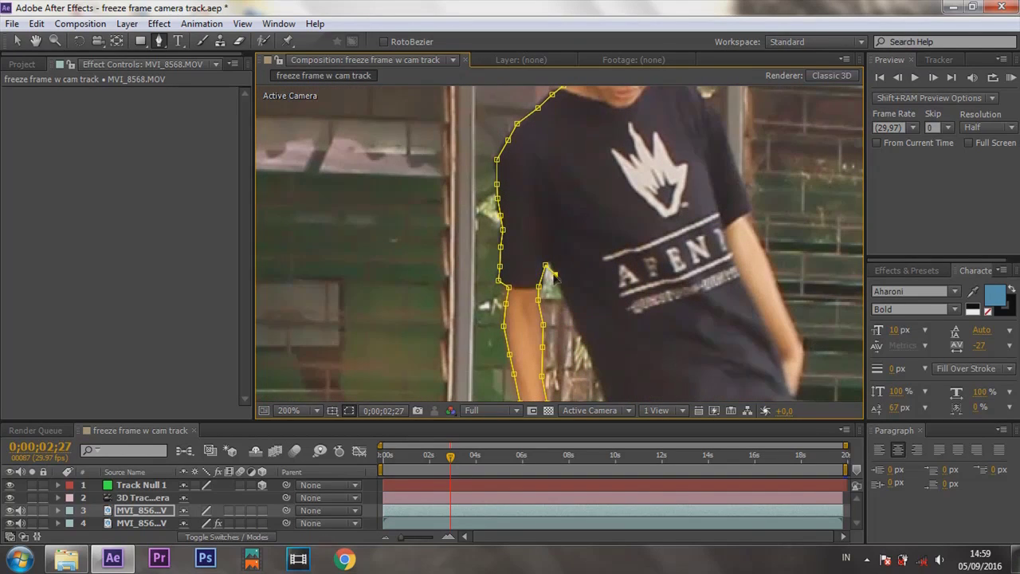
Extend the mask from the armpit down the side of the shirt and along the front trouser leg past the knee
click(551, 264)
click(557, 281)
click(568, 299)
click(573, 317)
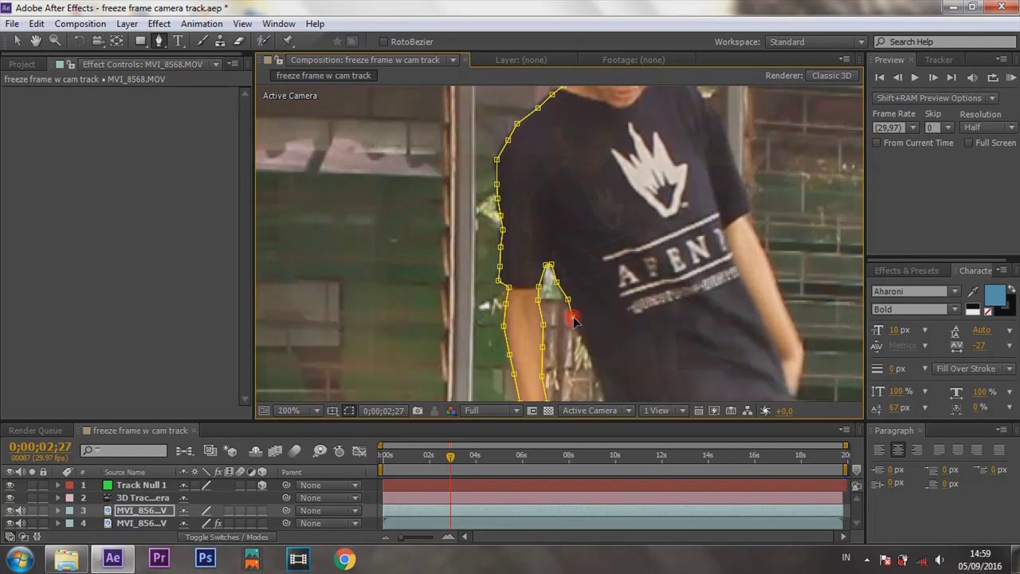
click(555, 191)
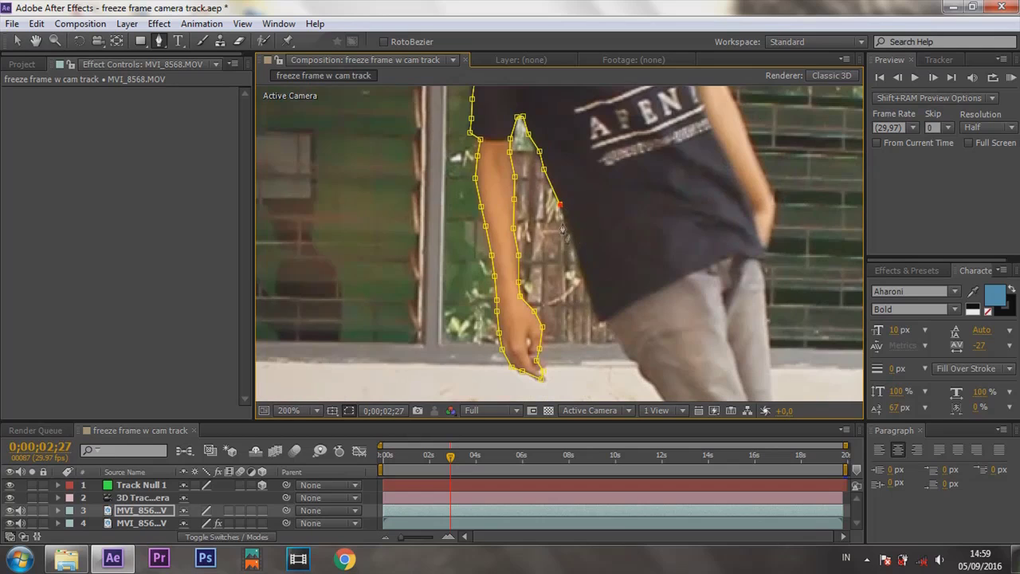
click(568, 224)
click(584, 278)
click(600, 314)
click(619, 342)
click(644, 373)
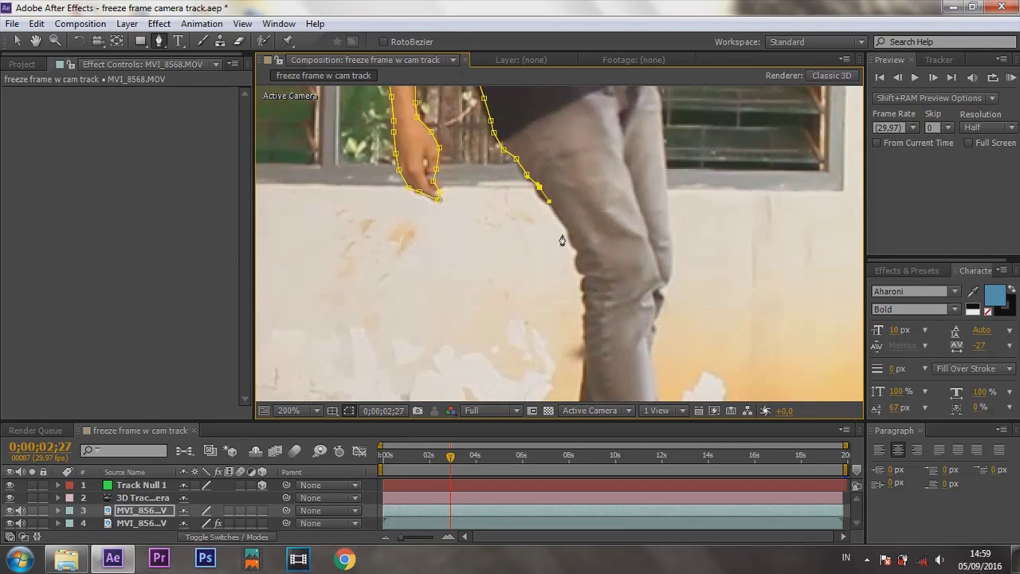
click(577, 261)
click(584, 295)
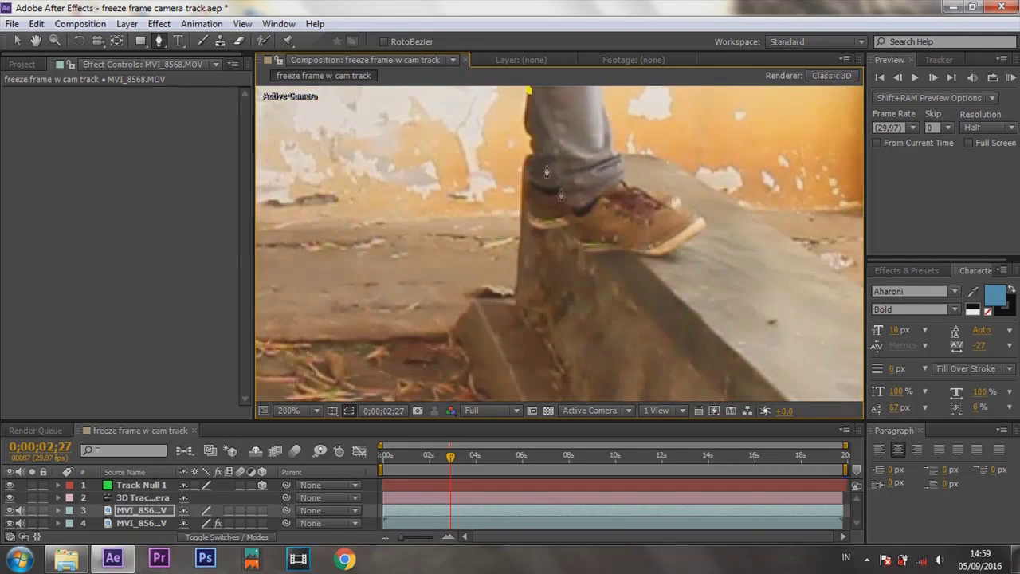
Continue the mask down the lower trouser leg and around the heel and sole of the rear shoe
click(529, 135)
click(530, 154)
click(524, 168)
click(526, 187)
click(529, 219)
click(538, 230)
click(568, 229)
Trace the mask along the sole of the front shoe, around its toe and onto the upper
click(579, 248)
click(608, 255)
key(ctrl+z)
click(601, 252)
click(614, 249)
click(628, 250)
click(659, 253)
click(683, 241)
click(707, 221)
click(693, 212)
click(675, 207)
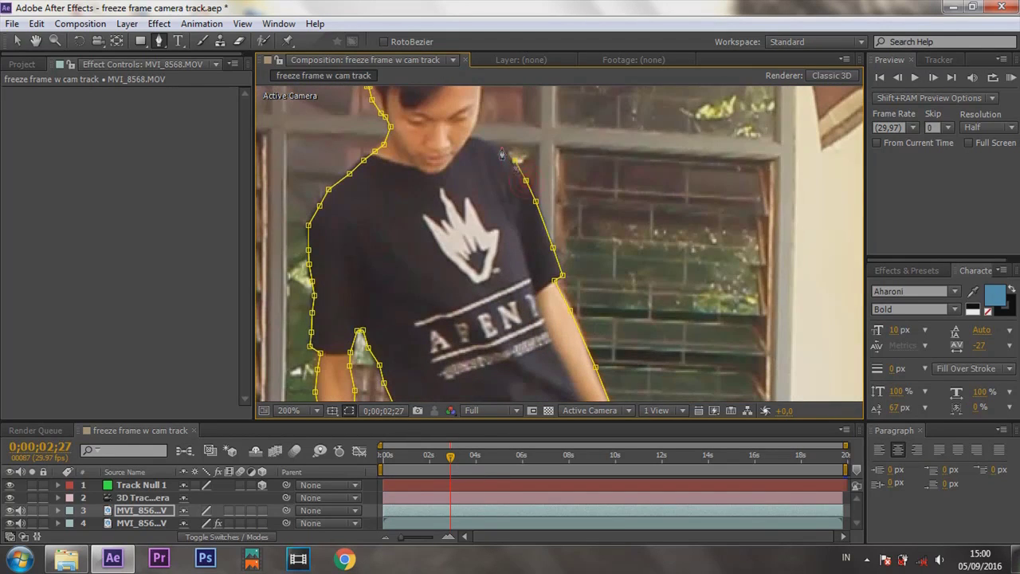
Carry the mask over the remaining shoulder, up the neck and across the head, closing it at its starting point
click(501, 148)
click(480, 140)
click(466, 137)
click(478, 95)
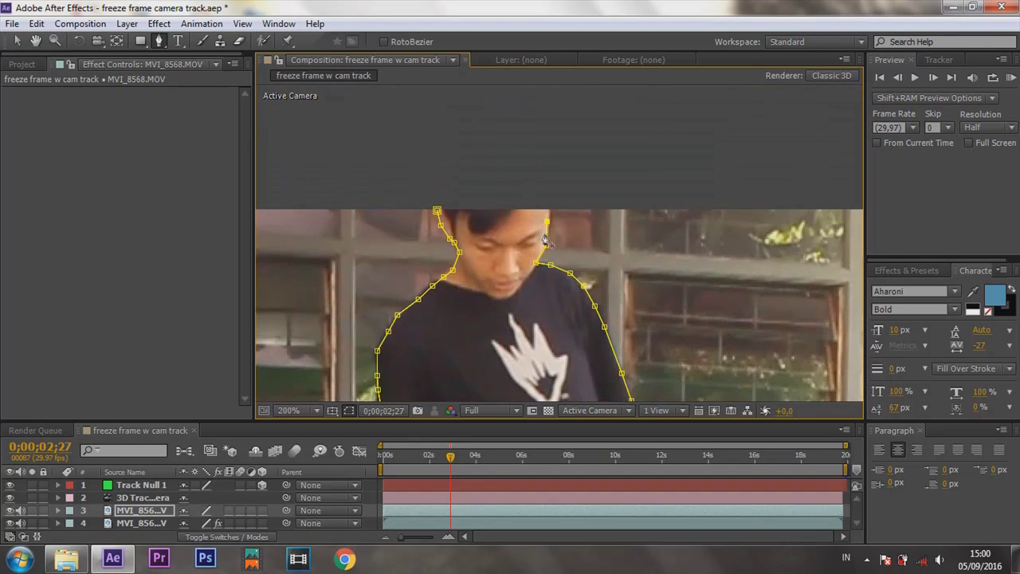
click(552, 206)
click(521, 200)
click(452, 201)
click(437, 212)
scroll(484, 266, down, 4)
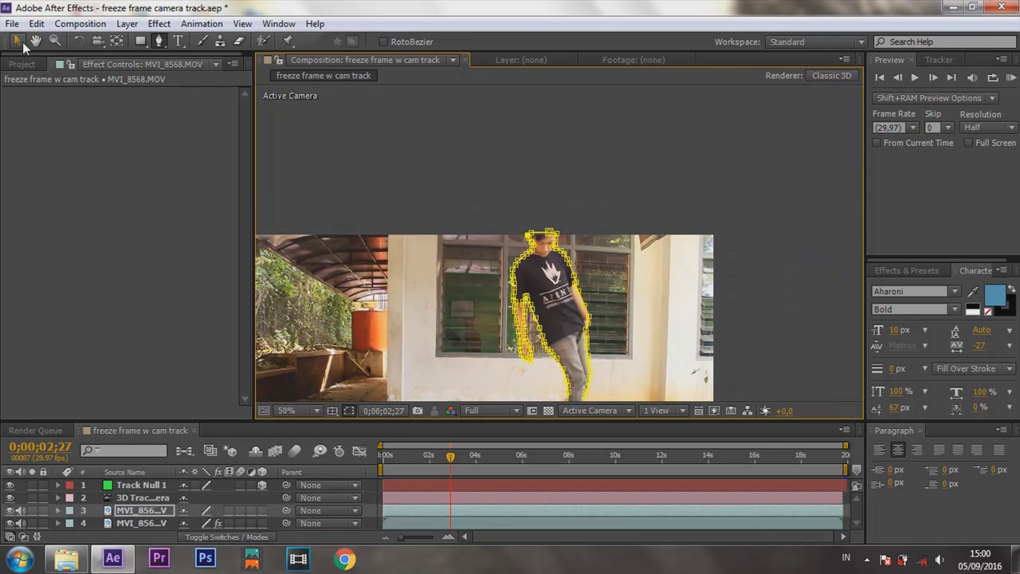
Turn the masked frozen footage layer into a 3D layer
click(35, 40)
drag(422, 359, 474, 251)
click(17, 41)
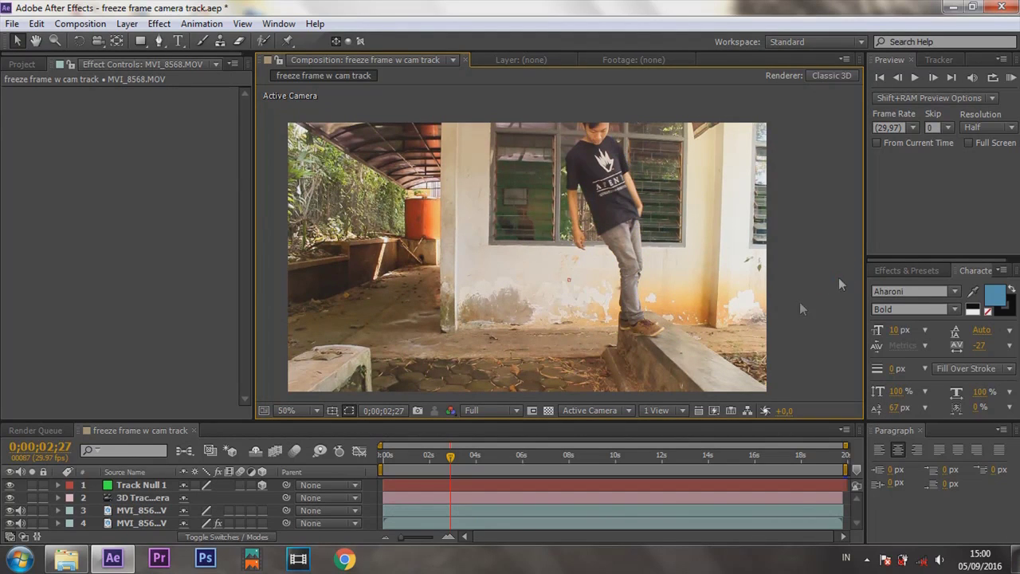
click(129, 511)
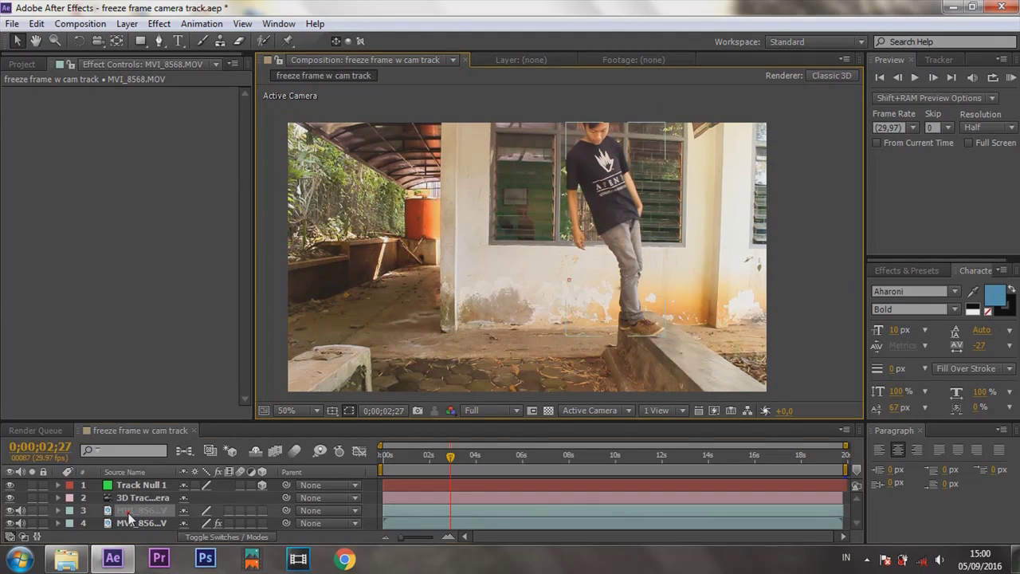
click(261, 510)
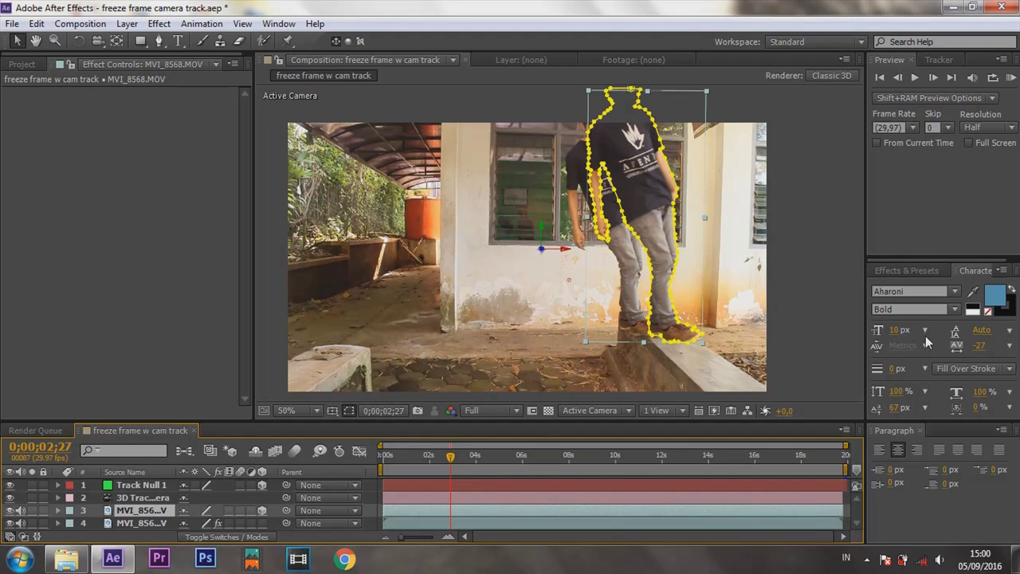
Move the masked figure left along the X axis and down along the Y axis toward the man in the original footage
click(832, 296)
click(661, 215)
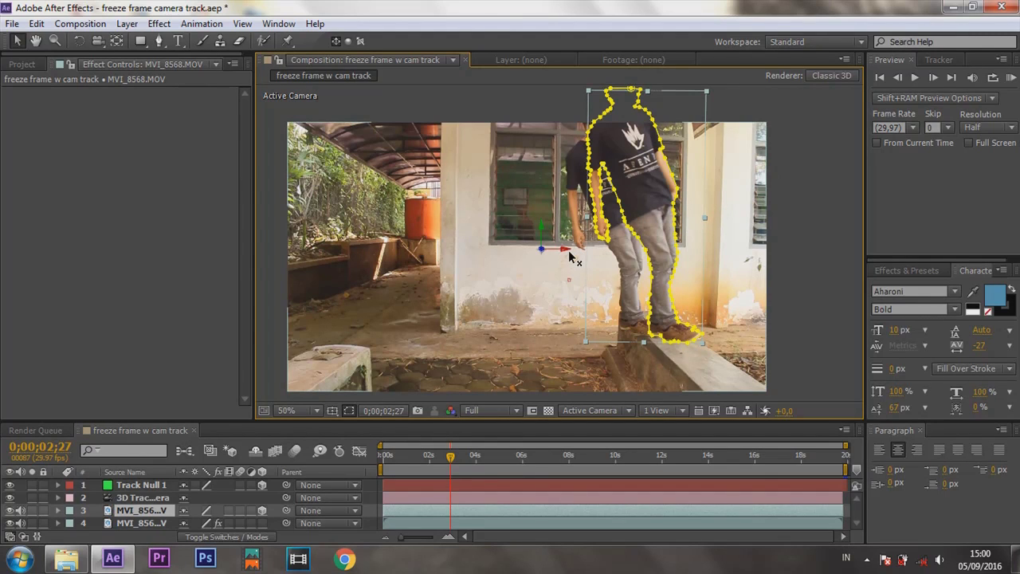
drag(569, 251, 548, 259)
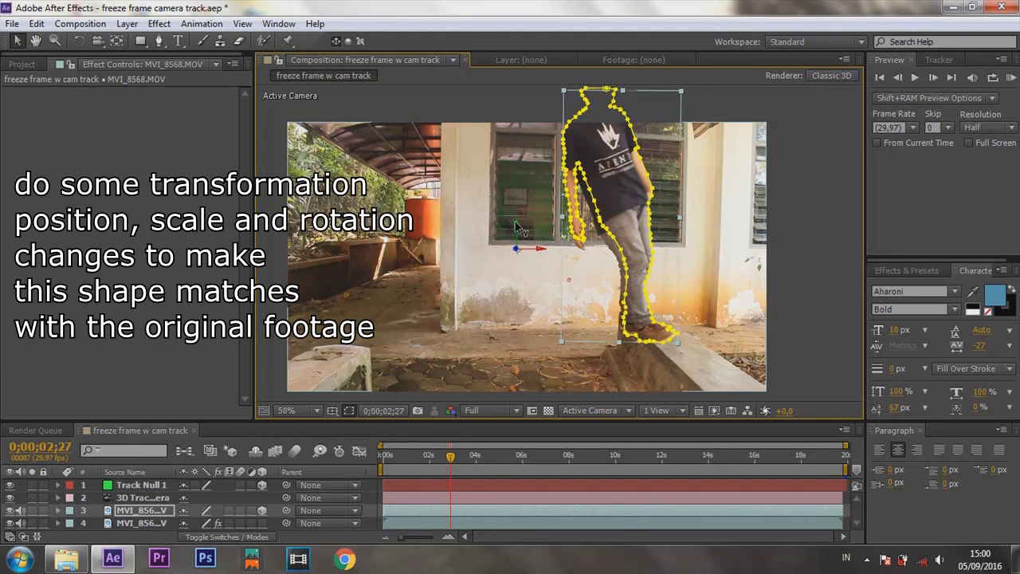
click(802, 220)
click(514, 225)
drag(516, 226, 518, 233)
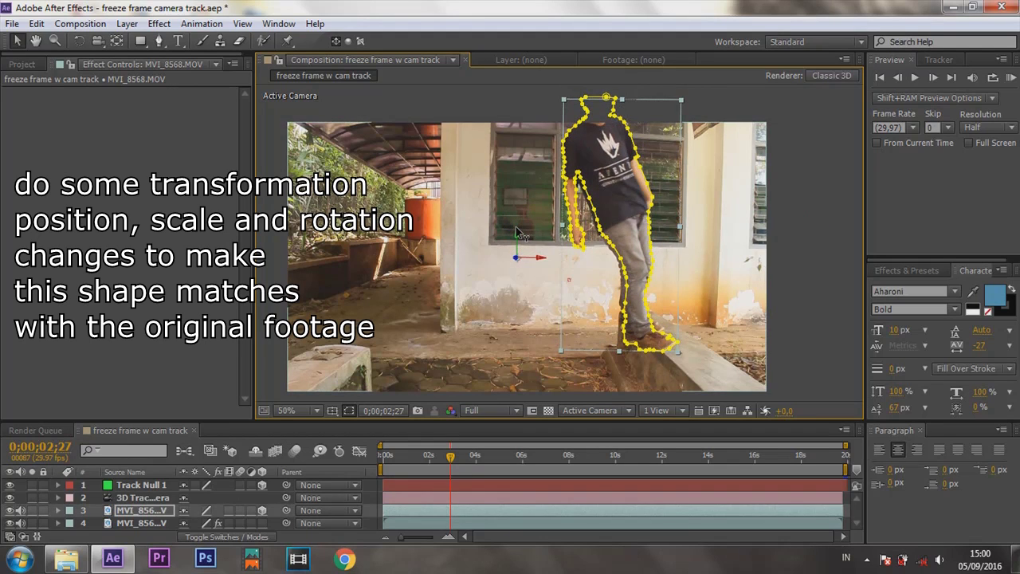
click(823, 243)
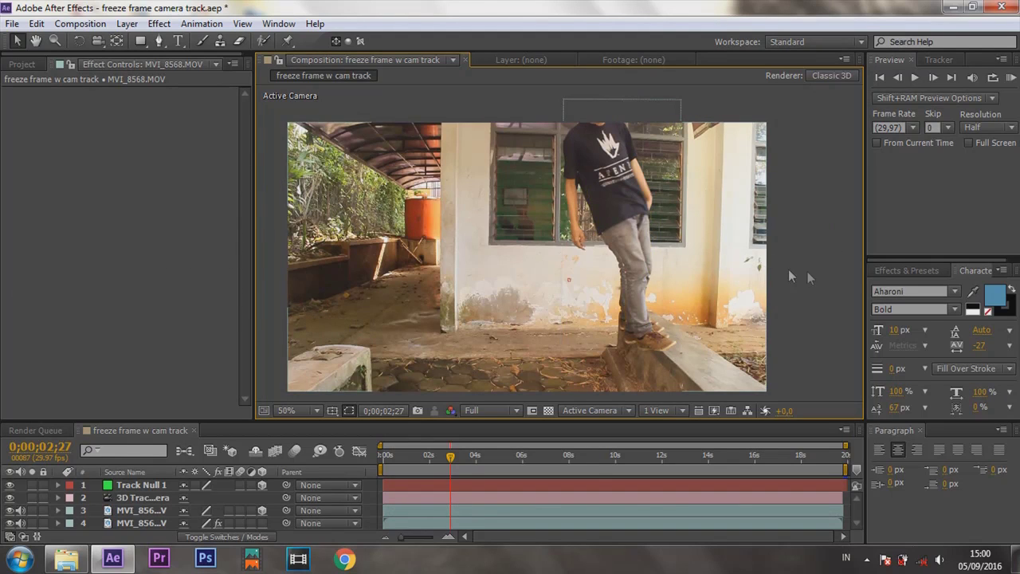
Scale the frozen layer to 92% in all dimensions and reposition it along its axes over the original man
click(655, 252)
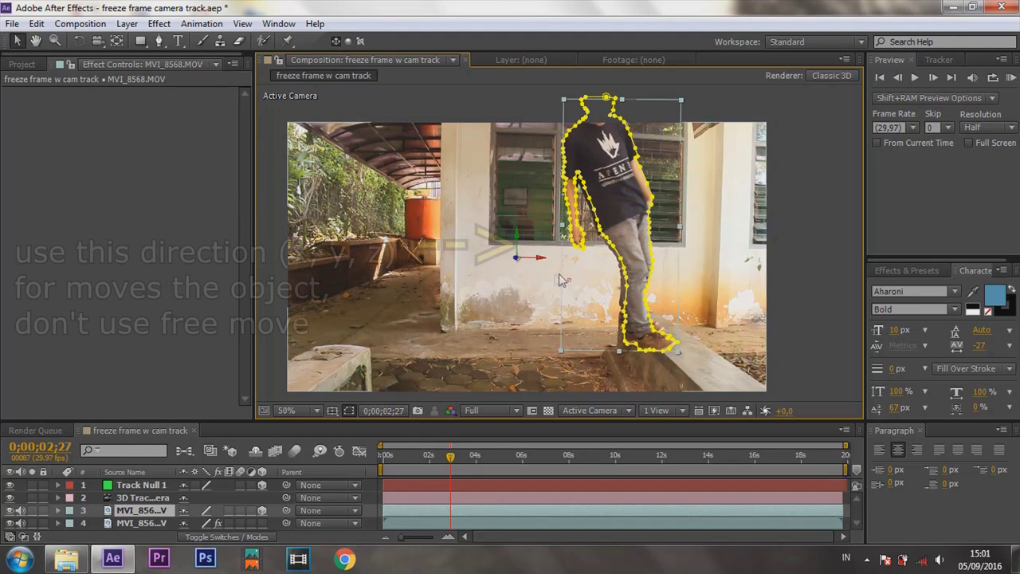
key(s)
click(228, 522)
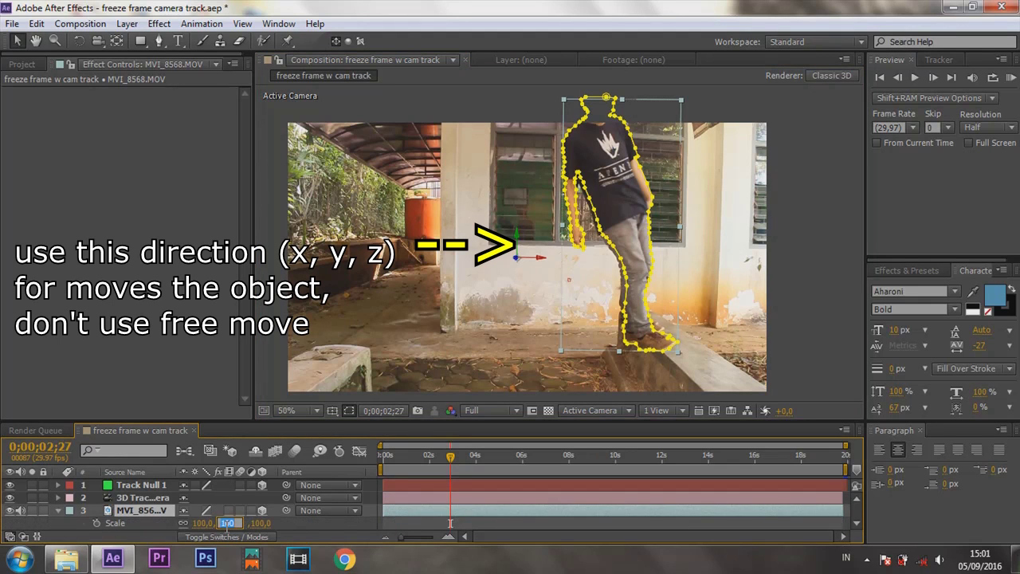
key(Down)
key(Down)
key(Down)
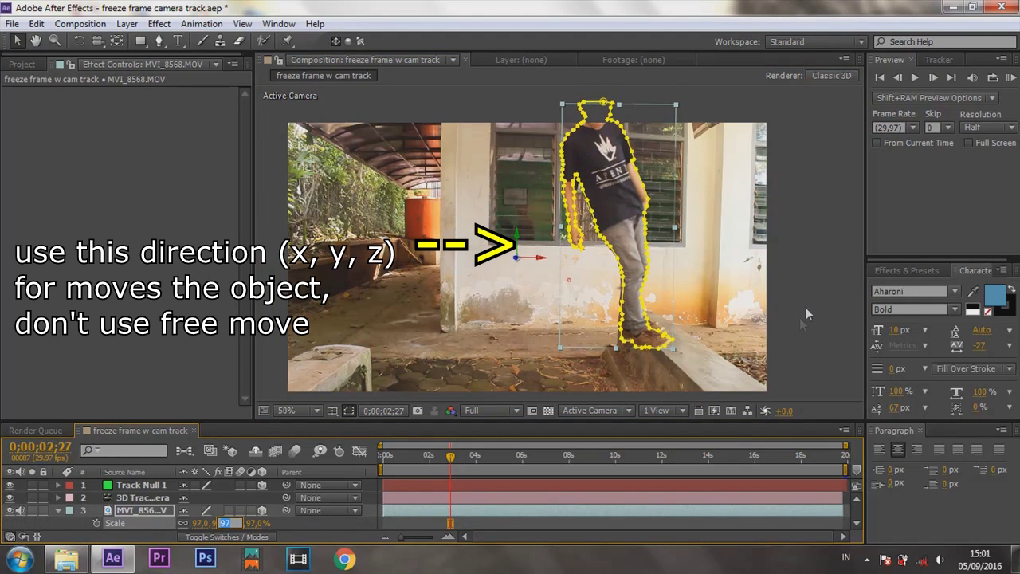
key(Down)
key(Down)
key(Down)
key(Down)
key(Down)
click(808, 307)
key(ctrl+z)
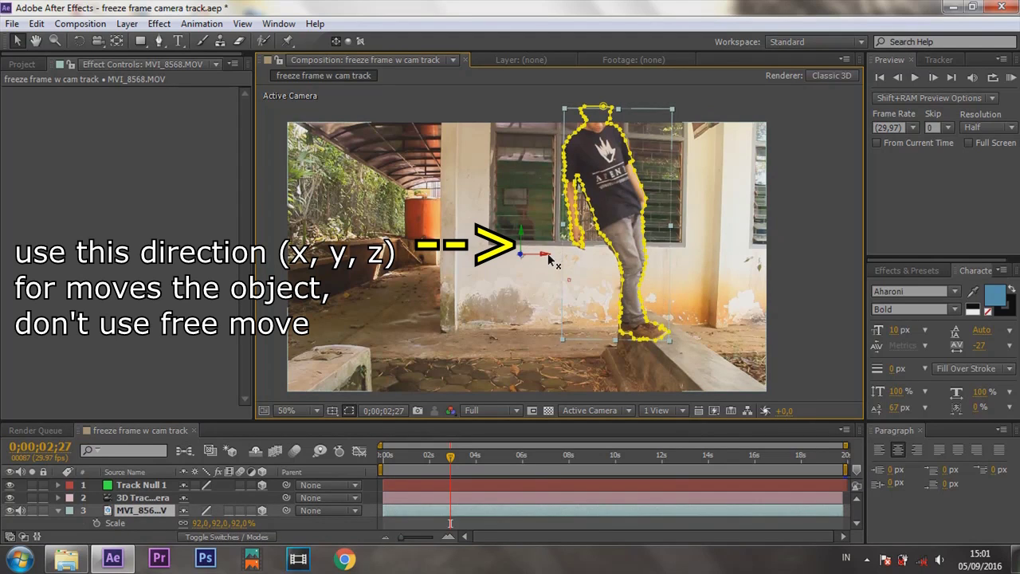
click(847, 257)
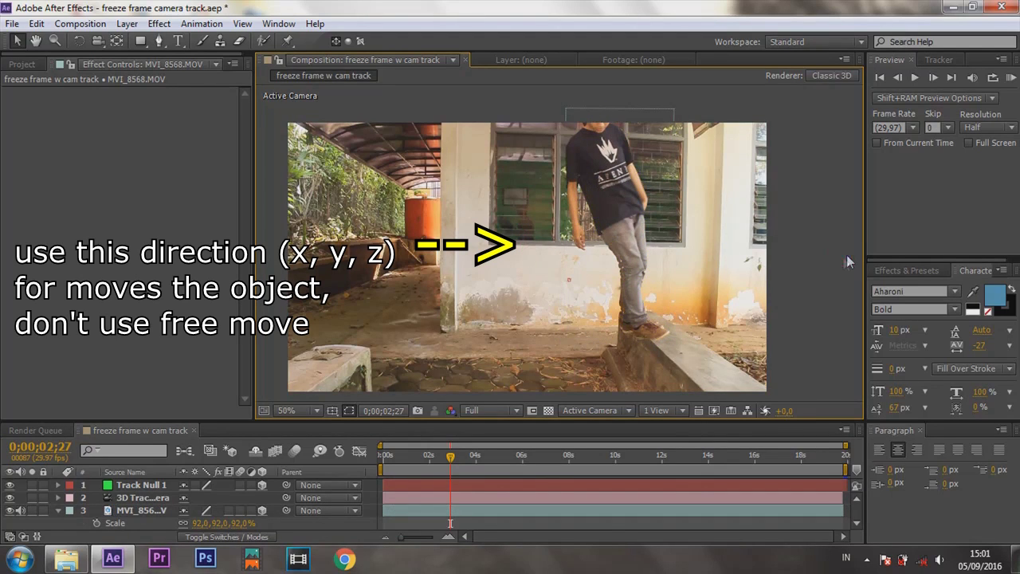
Reduce the frozen layer's scale to 89% and compare the cutout with the original footage
click(654, 285)
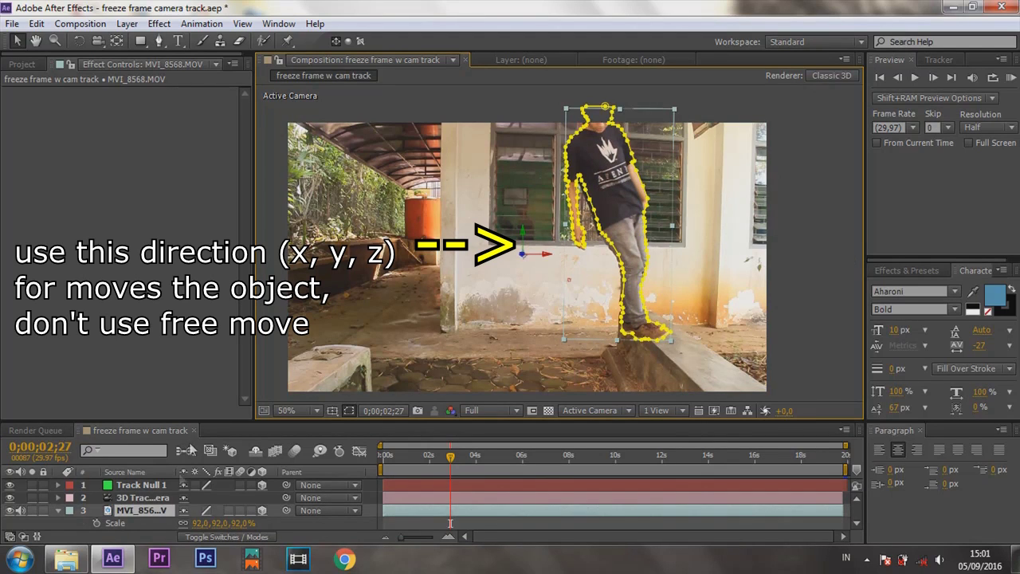
click(213, 526)
key(Down)
key(Down)
key(Down)
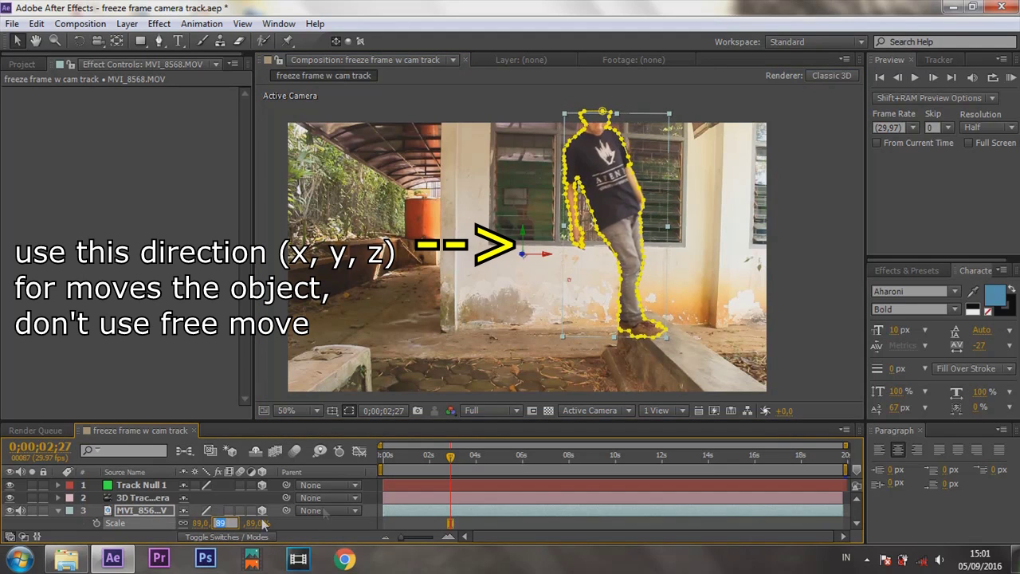
click(854, 327)
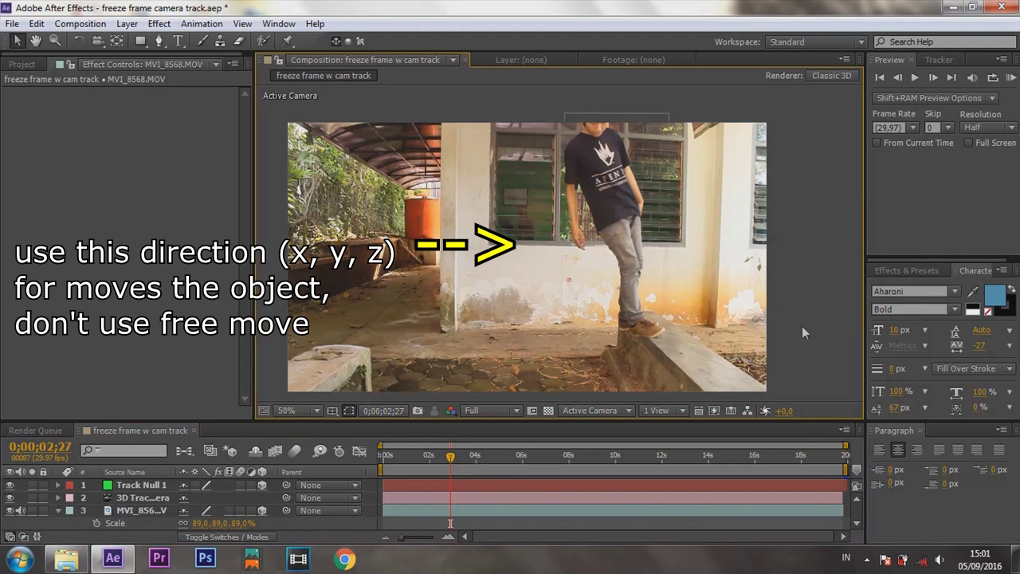
Set the frozen layer's scale to 87% and nudge it right along the X axis to match the original man
click(635, 303)
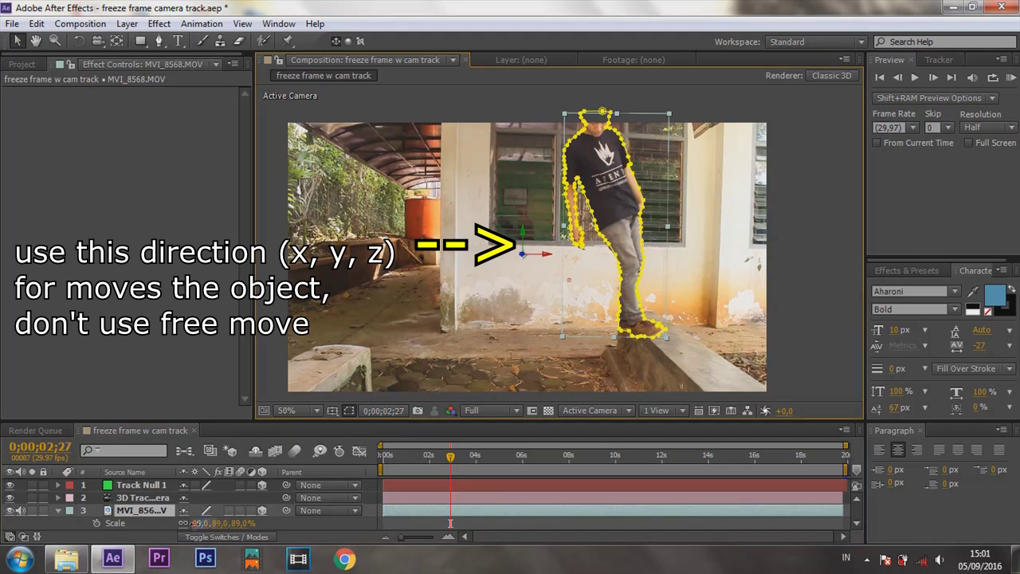
click(201, 524)
key(Down)
key(Down)
click(807, 289)
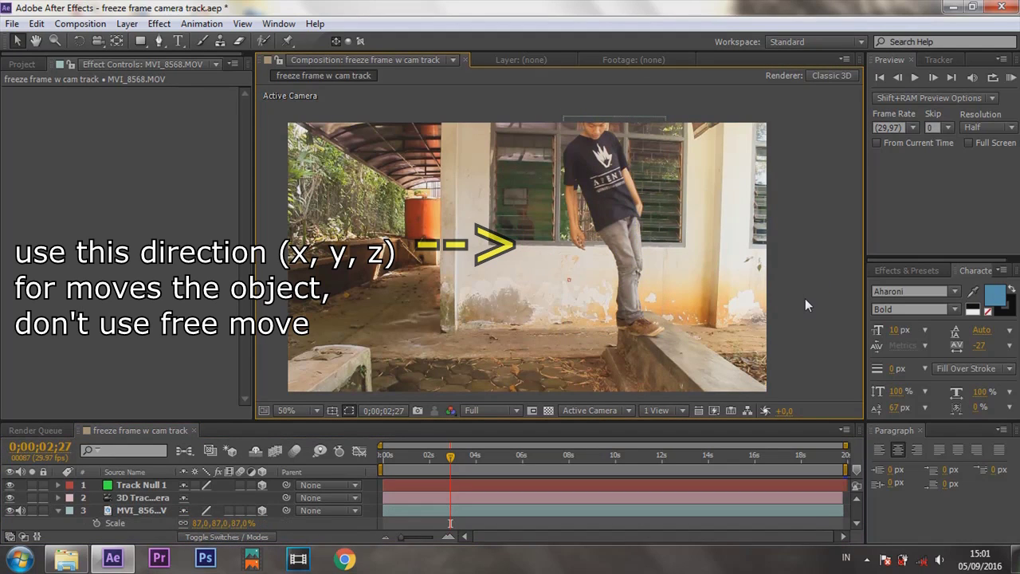
click(622, 275)
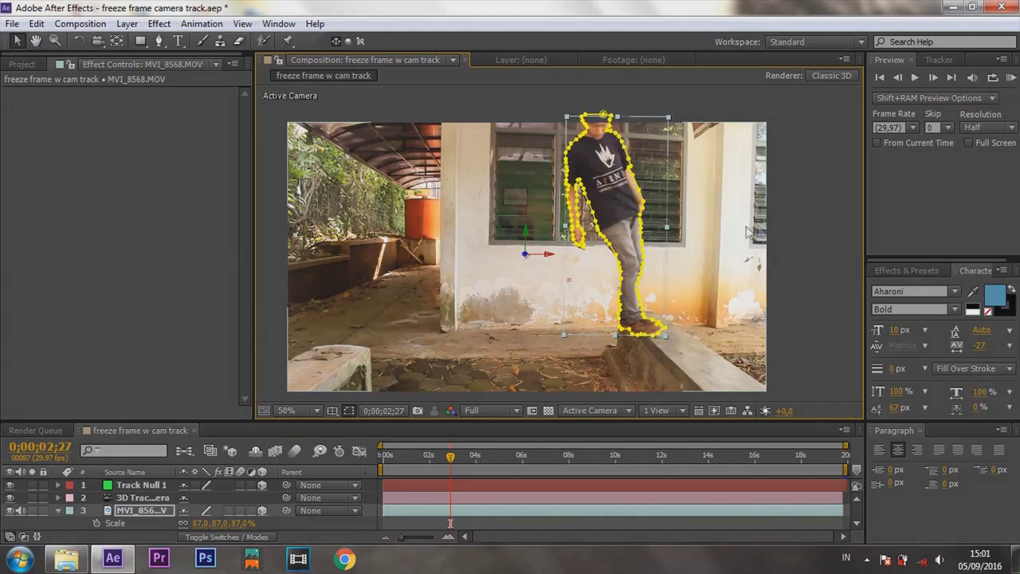
click(784, 227)
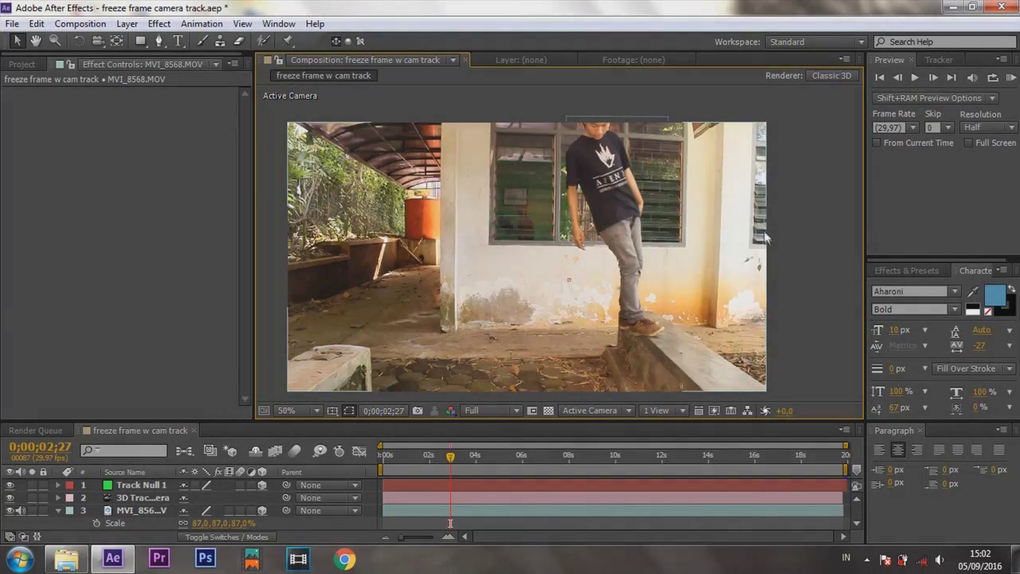
Set the Mask Feather of Mask 1 on the frozen layer to 3 pixels
click(149, 510)
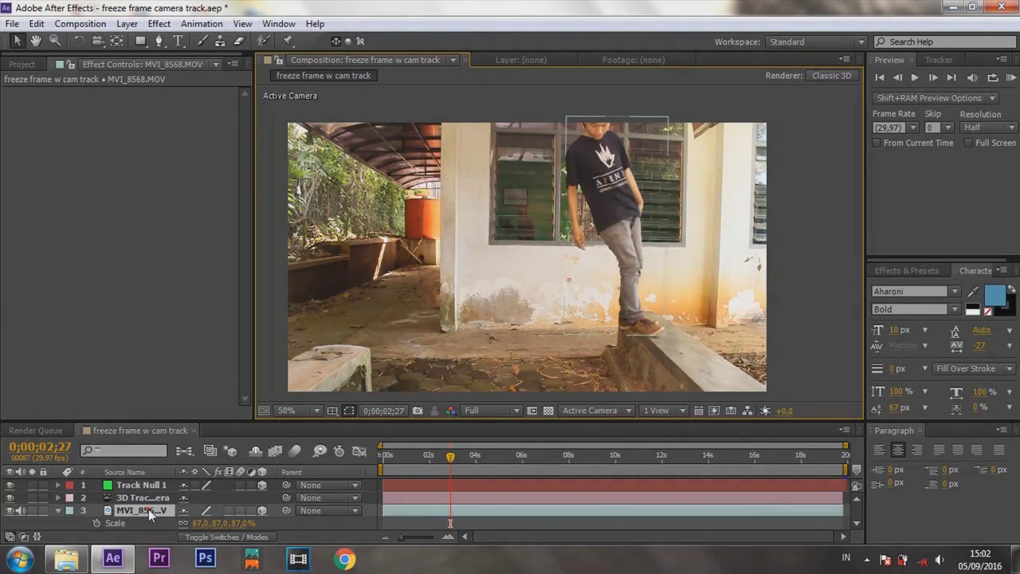
click(59, 511)
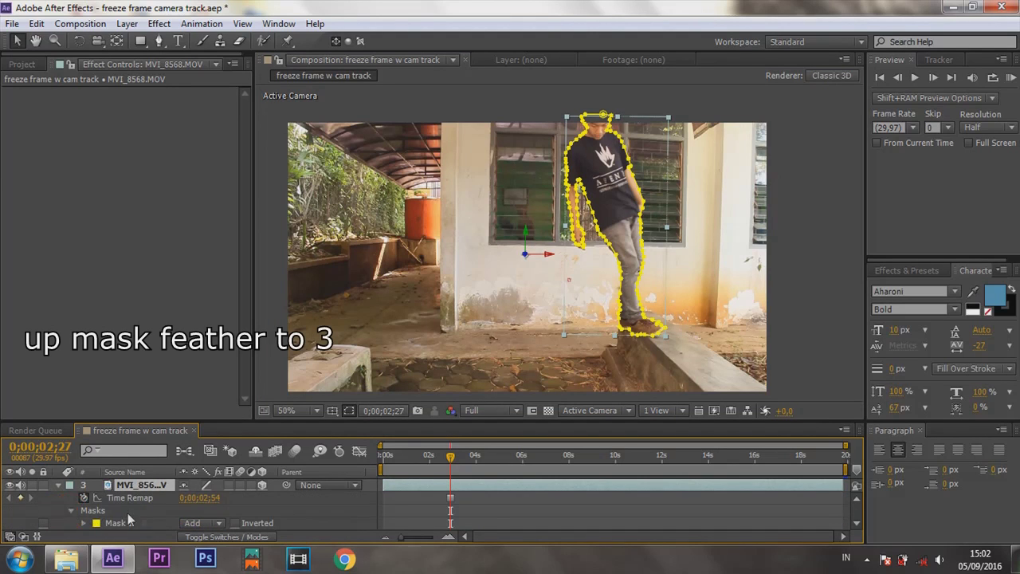
scroll(128, 518, down, 1)
click(84, 486)
click(196, 510)
text(3)
key(Return)
click(824, 291)
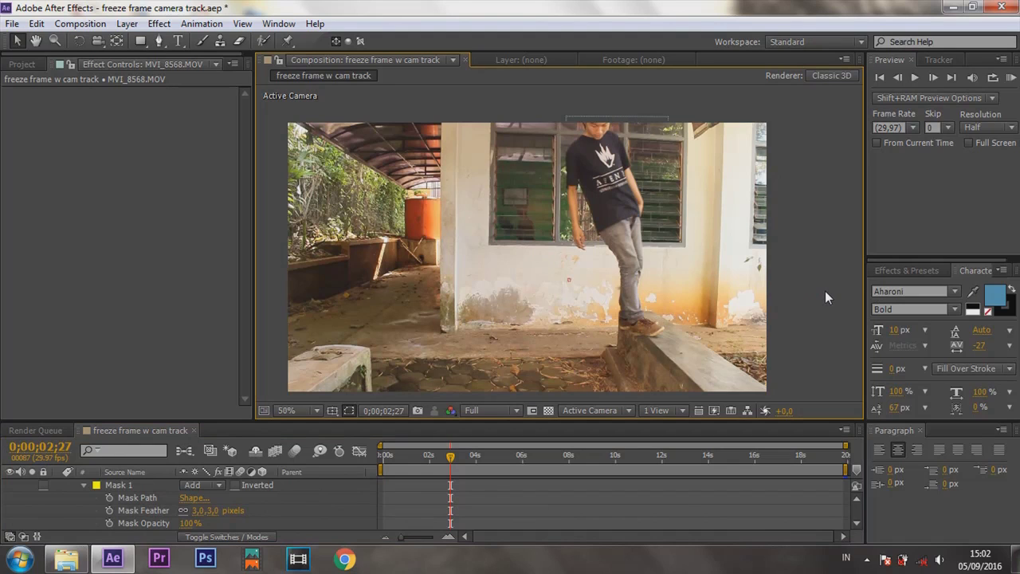
Split the frozen layer at 0;00;02;27, delete the part after that time and preview the composition
scroll(188, 494, up, 3)
click(58, 511)
drag(446, 459, 410, 462)
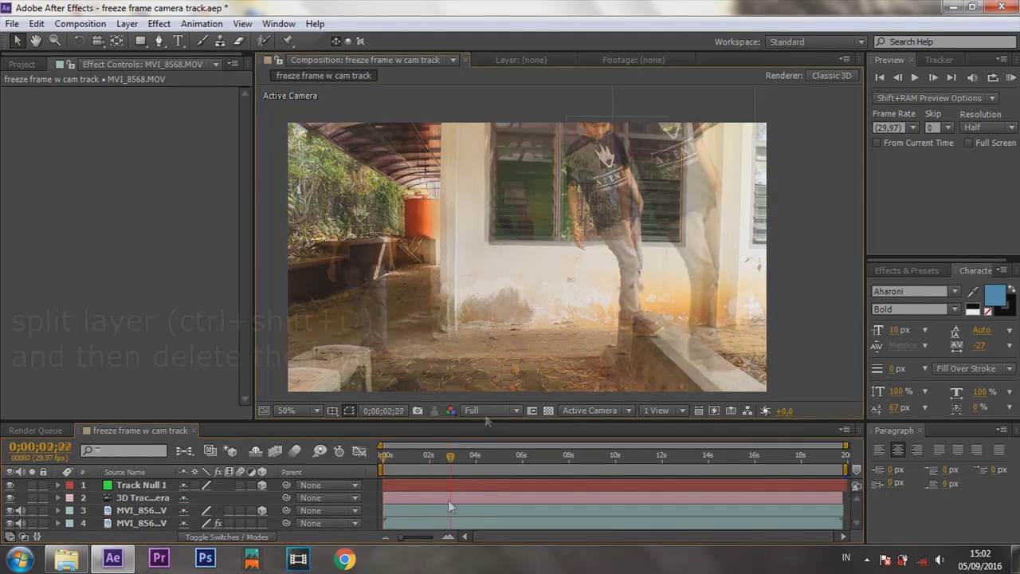
click(450, 510)
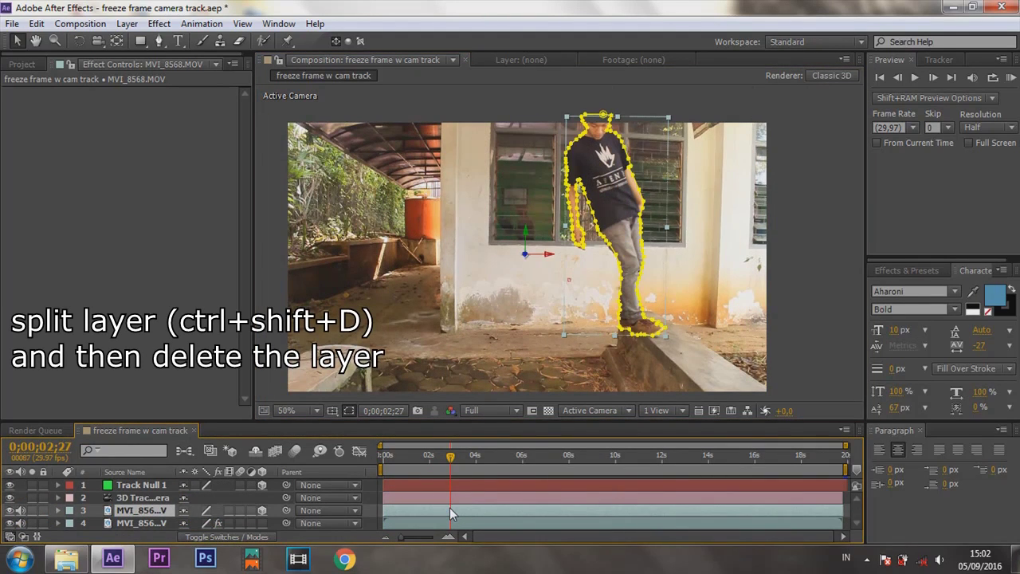
key(ctrl+shift+d)
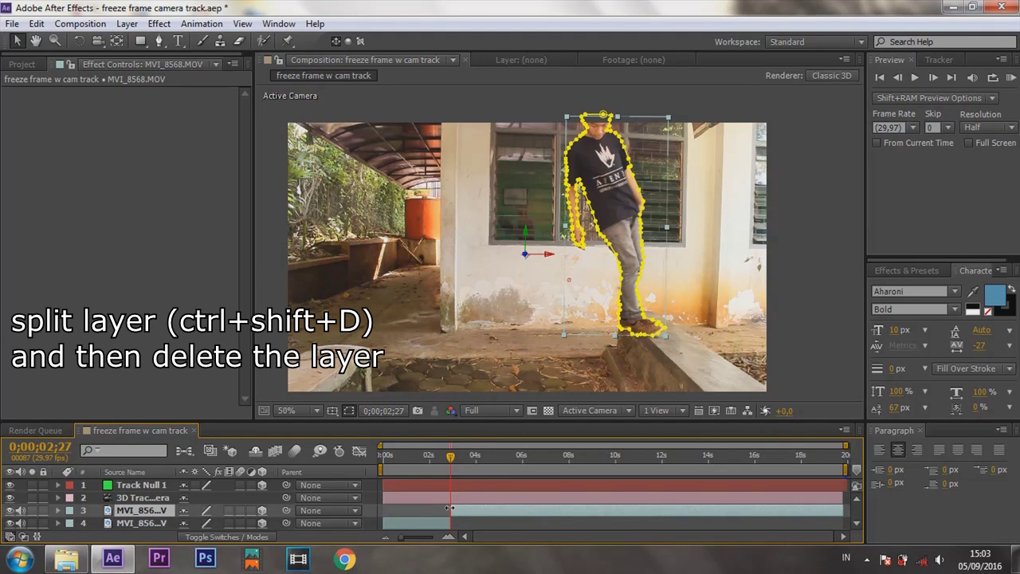
key(Delete)
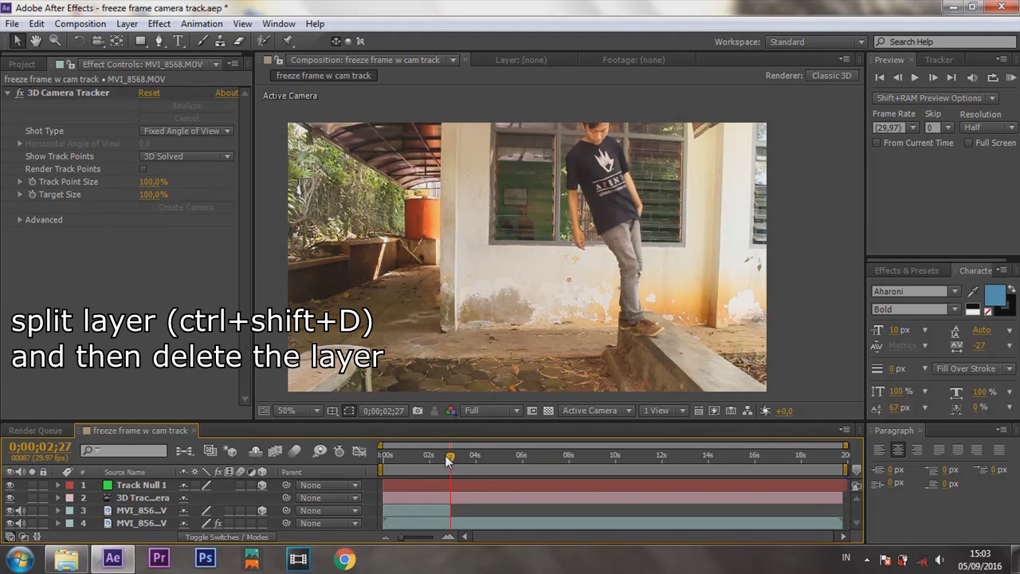
click(1012, 77)
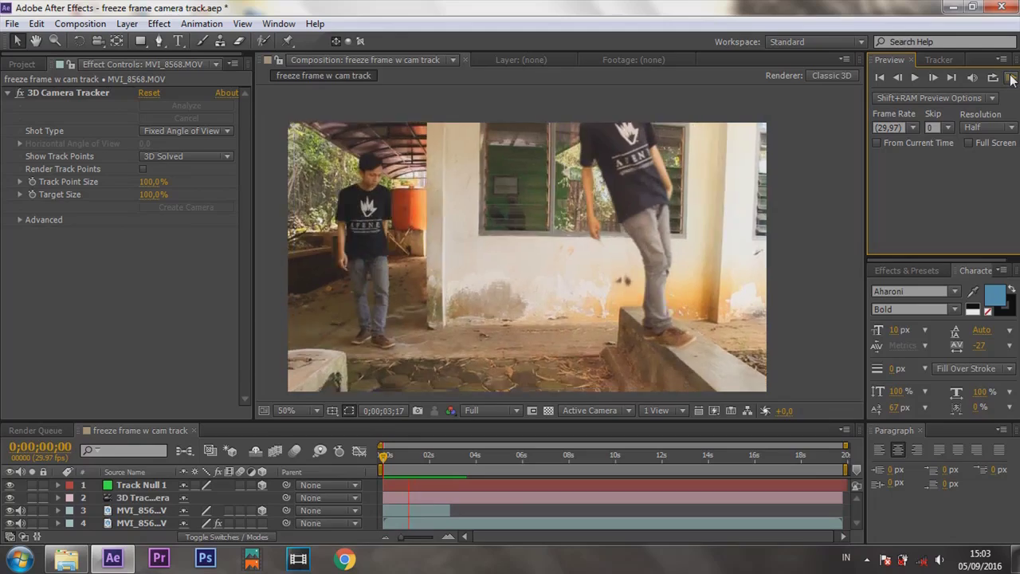
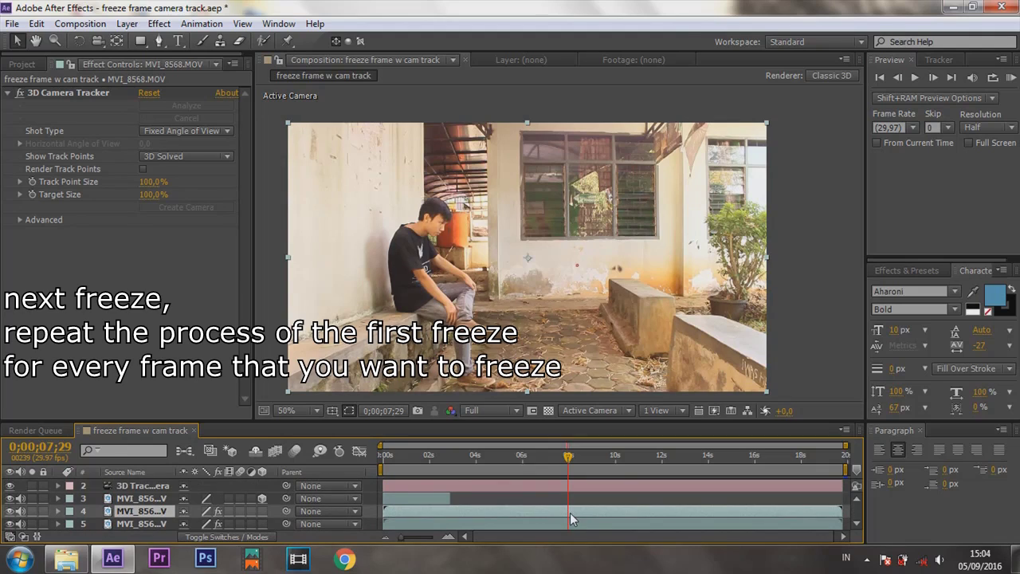
Delete the 3D Camera Tracker effect from the new footage copy and freeze that layer's frame at 0;00;07;29
click(68, 92)
key(Delete)
right_click(420, 510)
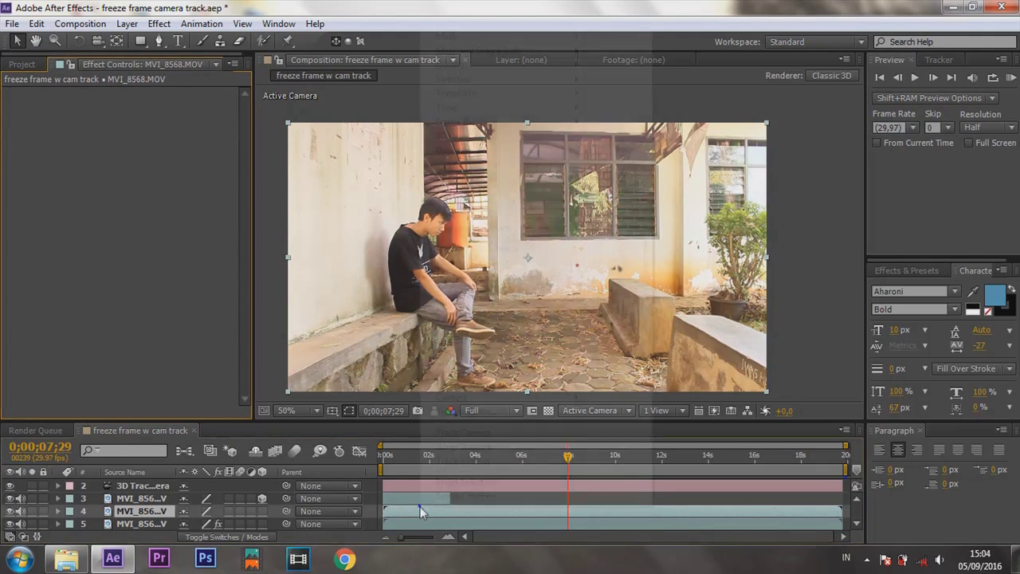
mouse_move(471, 106)
click(667, 158)
Trace a closed Pen mask around the seated man on the frozen layer at 0;00;07;29
scroll(641, 263, up, 2)
click(36, 41)
drag(378, 243, 392, 244)
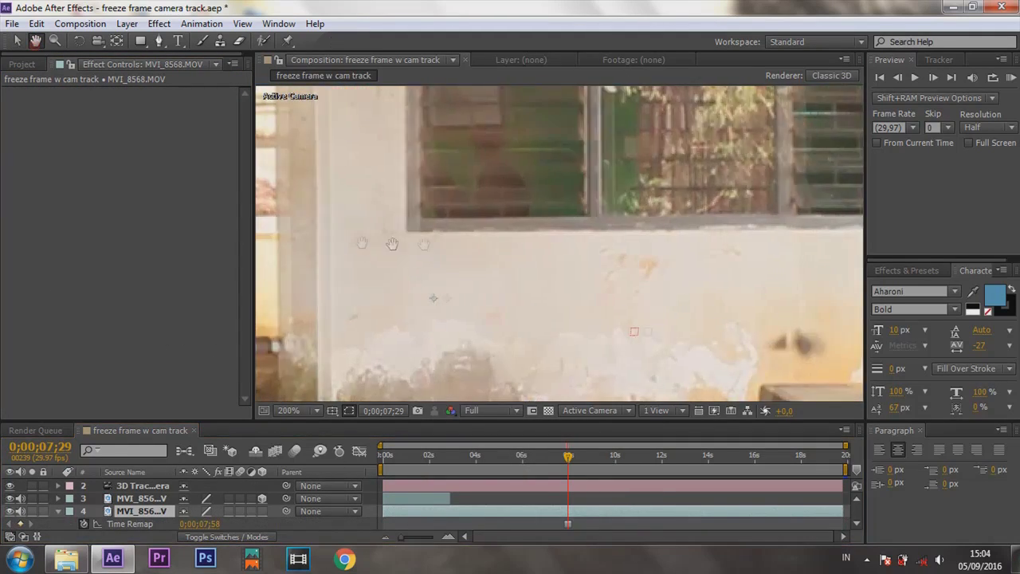
scroll(392, 244, down, 2)
scroll(510, 191, up, 1)
drag(494, 159, 542, 263)
click(160, 40)
click(578, 153)
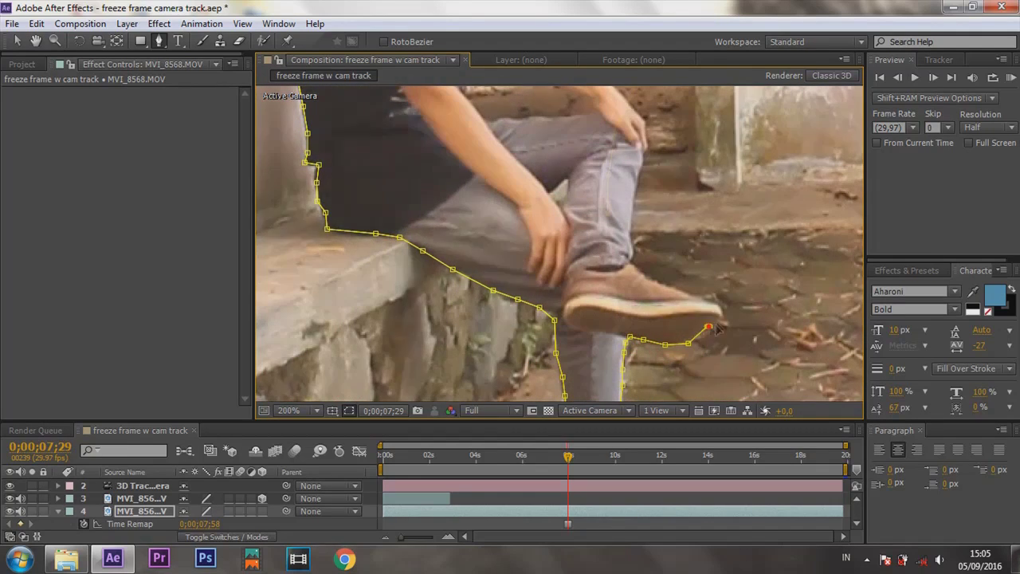
click(718, 335)
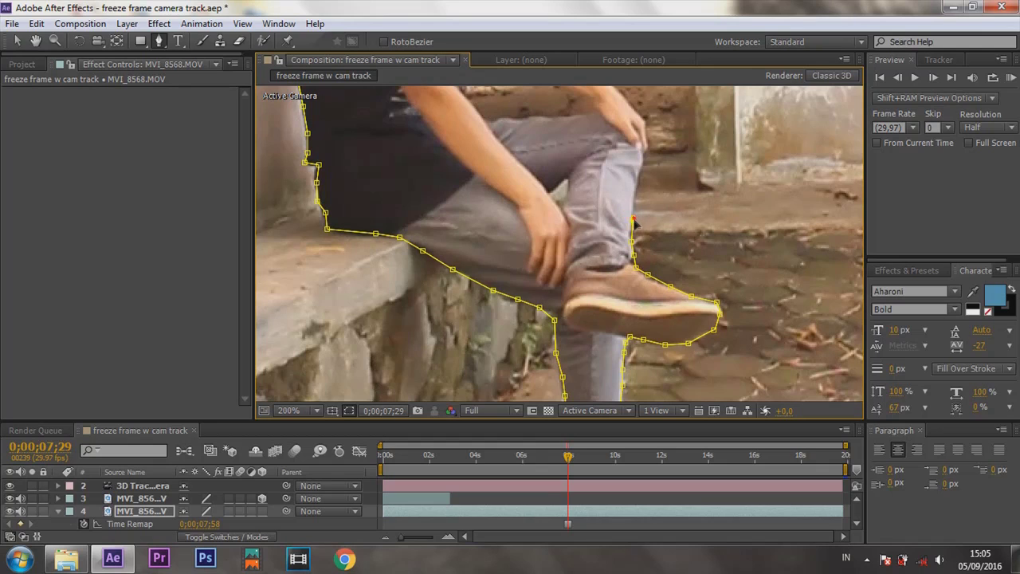
drag(647, 134, 470, 262)
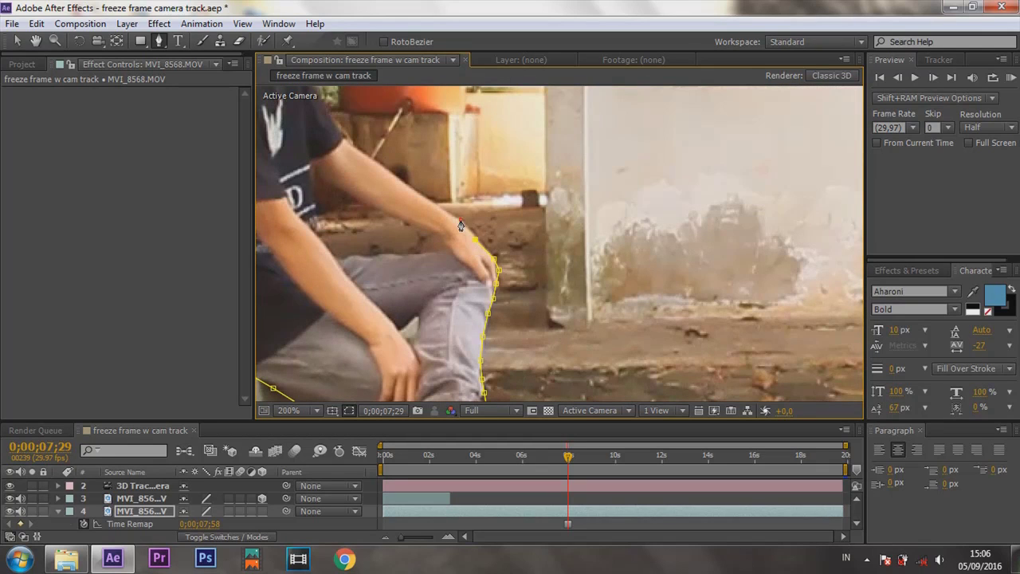
drag(342, 140, 725, 294)
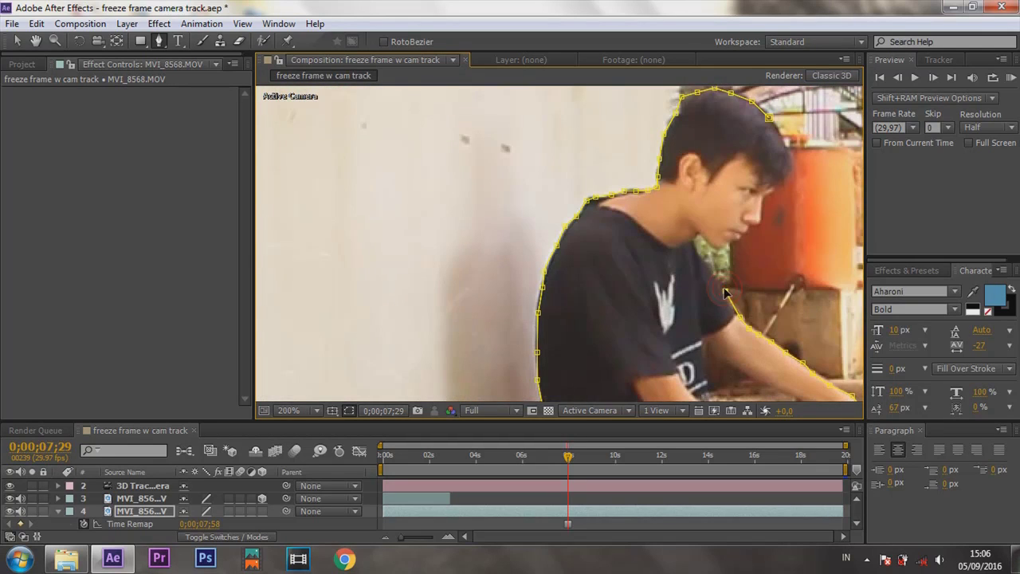
click(701, 237)
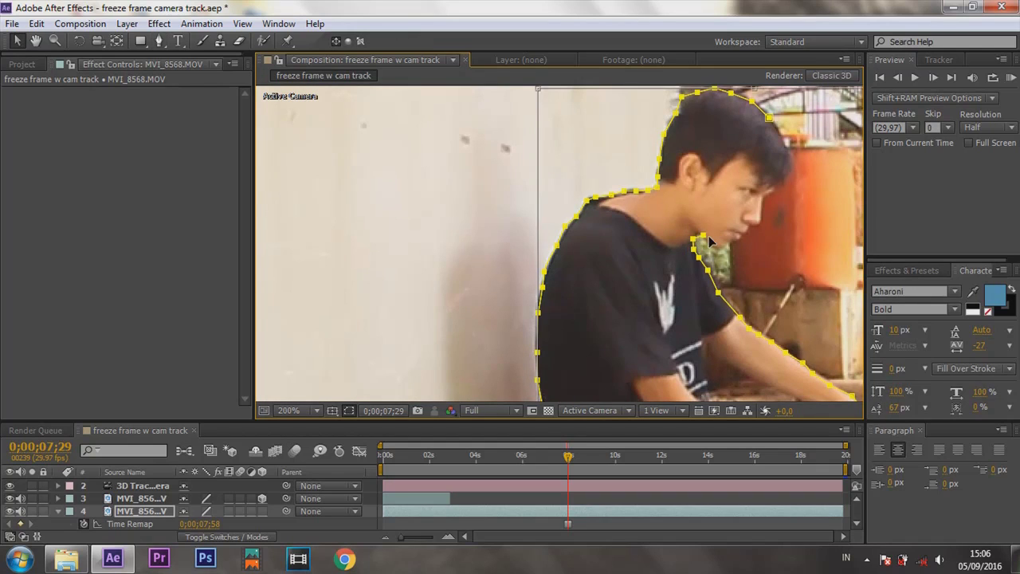
click(158, 41)
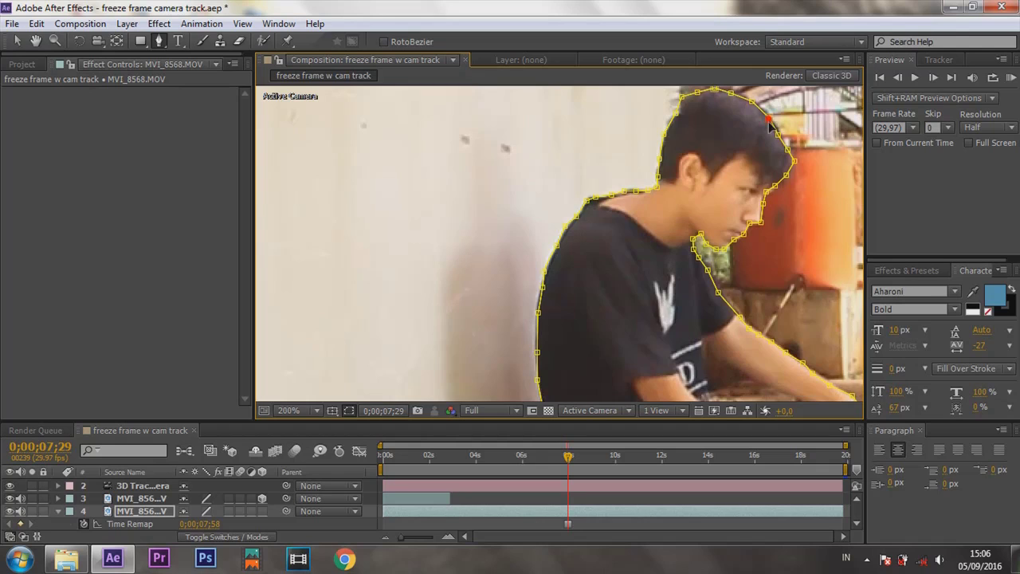
key(comma)
Split the masked frozen layer at 0;00;07;29 and delete the part after that time
scroll(560, 519, down, 2)
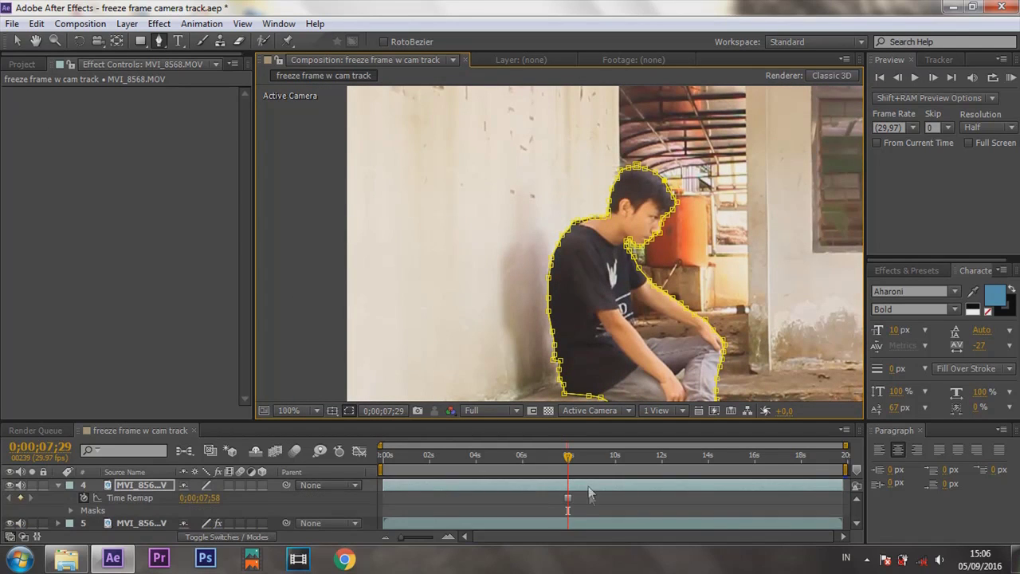
scroll(588, 495, up, 3)
key(ctrl+shift+d)
click(578, 511)
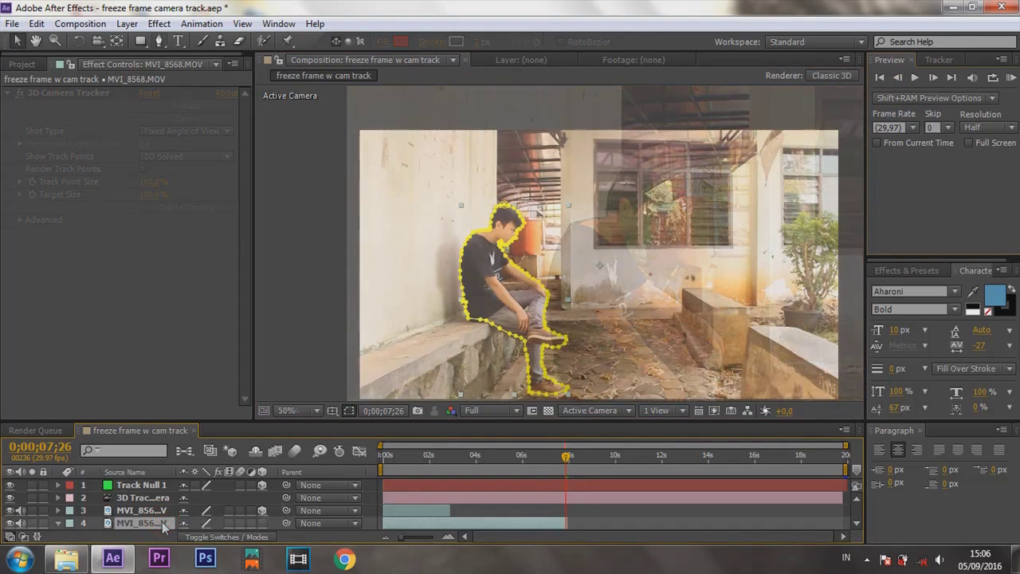
Set the Mask Feather of Mask 1 on the second frozen layer to 3 pixels and check the neighbouring frames
scroll(160, 522, down, 2)
scroll(175, 516, down, 2)
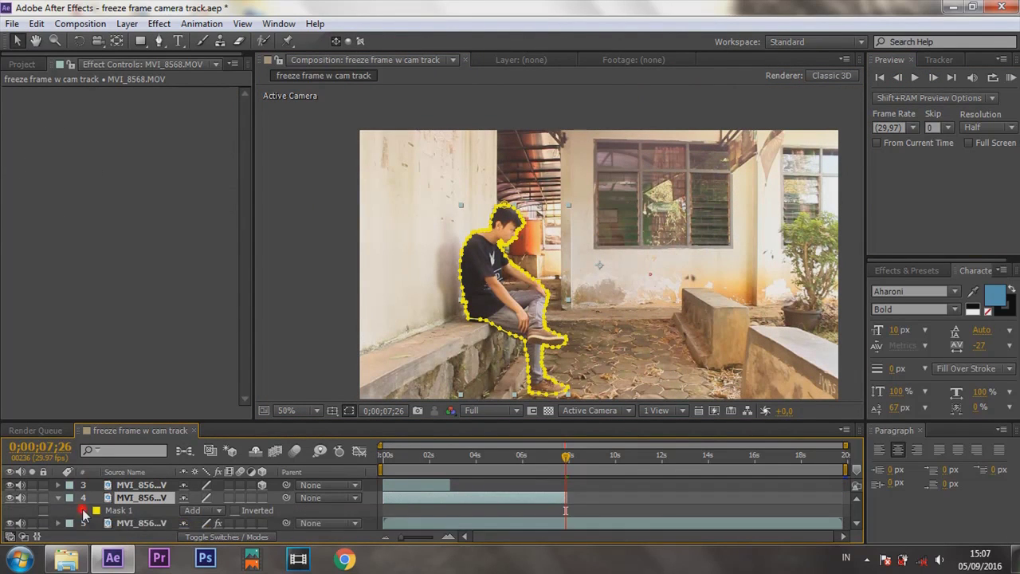
text(3)
key(Return)
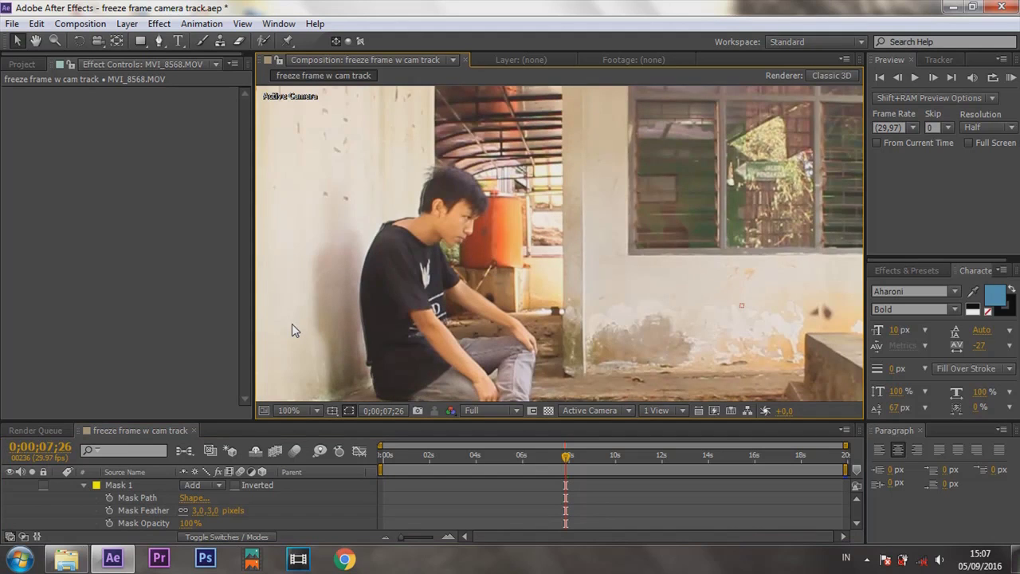
scroll(478, 510, up, 2)
click(933, 78)
click(898, 77)
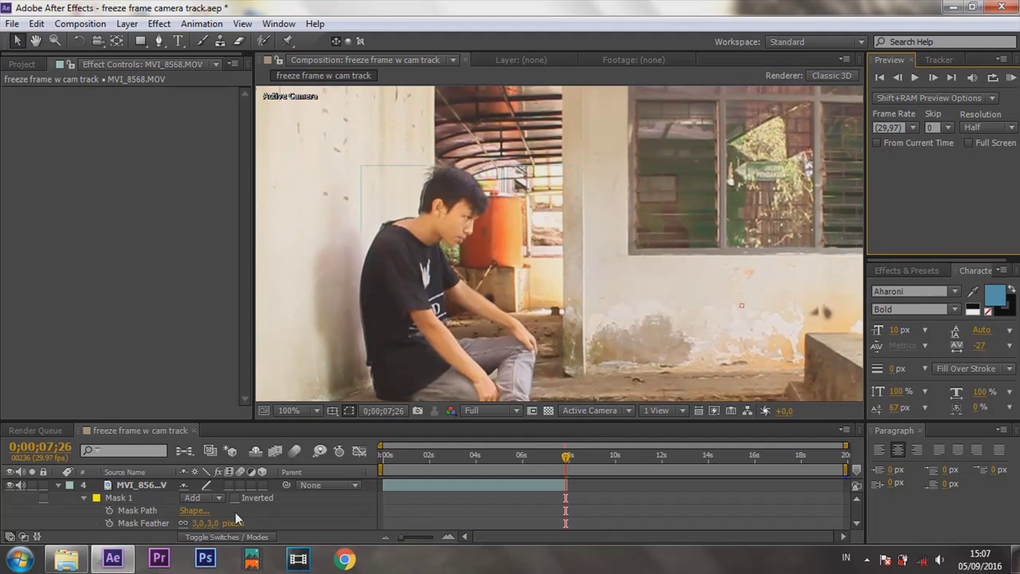
scroll(235, 511, down, 1)
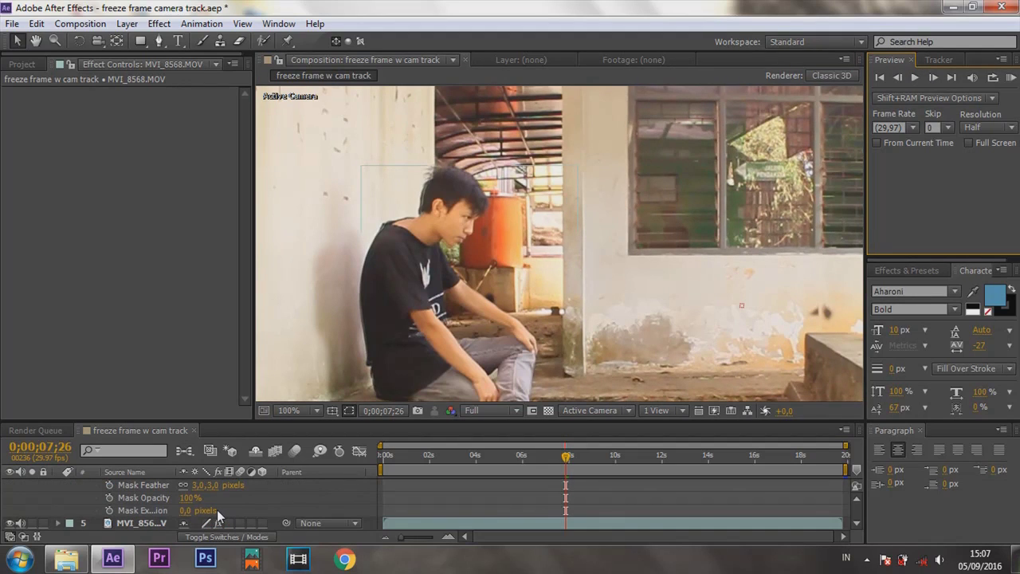
scroll(217, 509, up, 1)
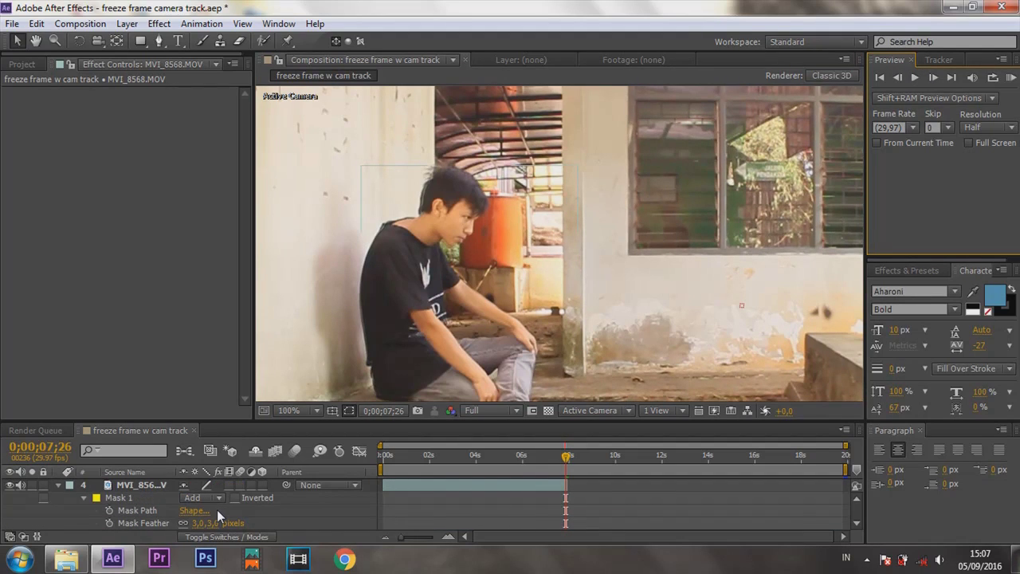
Make the second frozen layer 3D and move it left along the X axis onto the original man
click(57, 485)
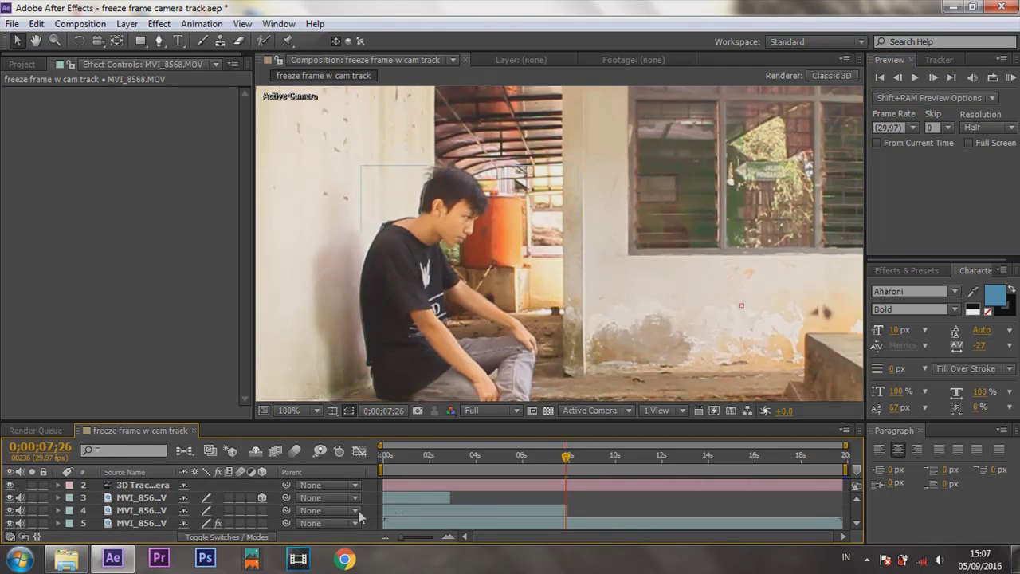
click(261, 510)
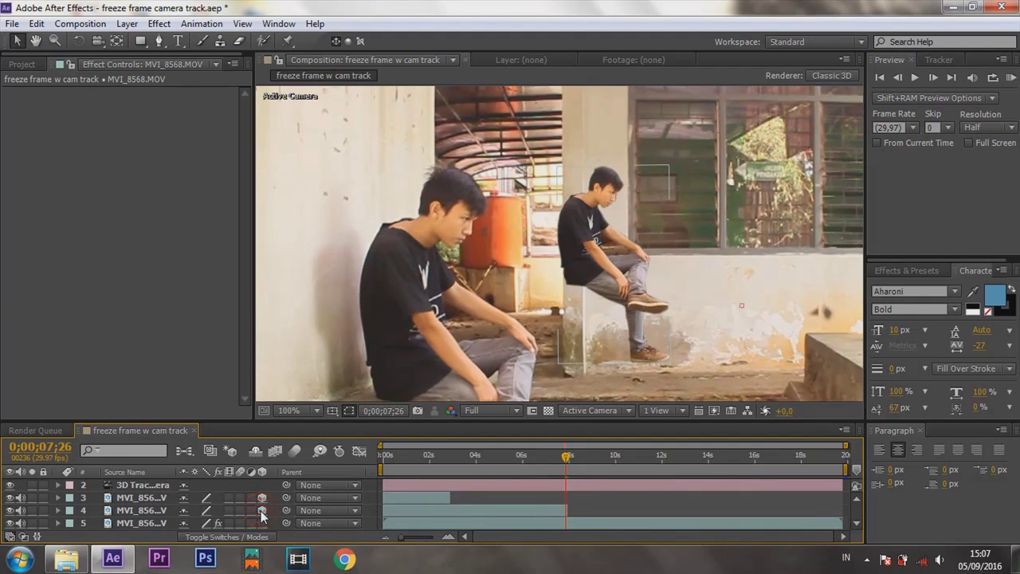
click(625, 248)
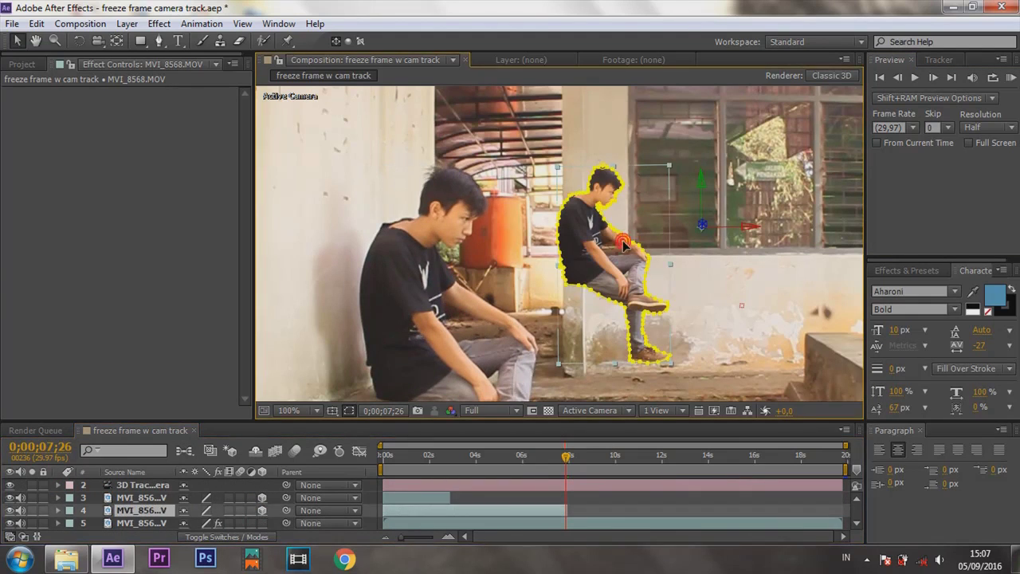
drag(756, 230, 597, 230)
Scale the frozen layer up to 218% and move it right and down over the original man
key(s)
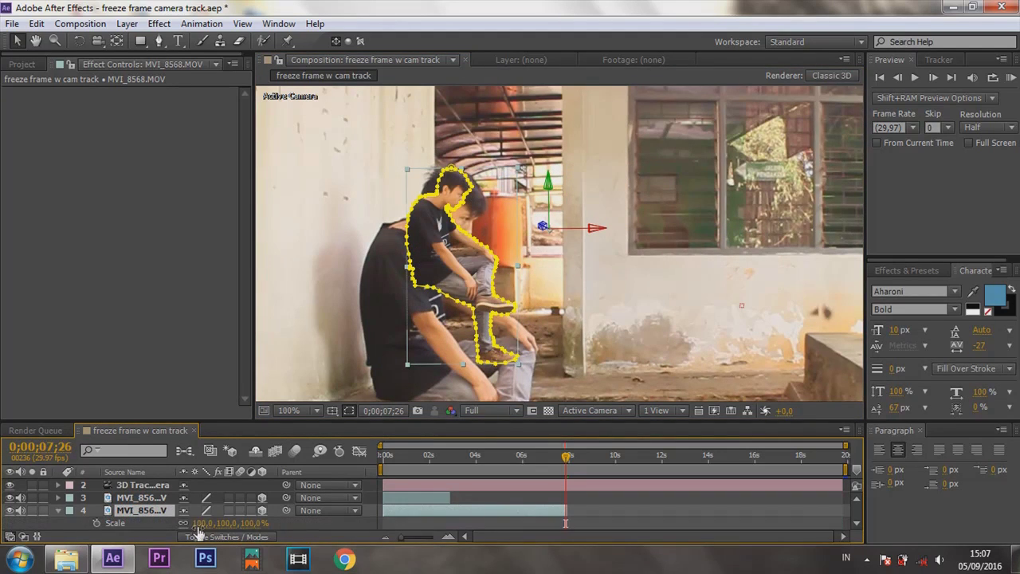
drag(518, 169, 504, 124)
key(ctrl+z)
click(229, 523)
scroll(427, 340, up, 8)
key(Up)
key(Up)
key(Up)
key(Up)
key(Up)
key(Up)
key(Up)
key(Up)
key(Up)
key(Up)
key(Up)
key(Up)
key(Up)
key(Up)
key(Up)
key(Up)
key(Up)
key(Up)
key(Up)
drag(597, 228, 750, 228)
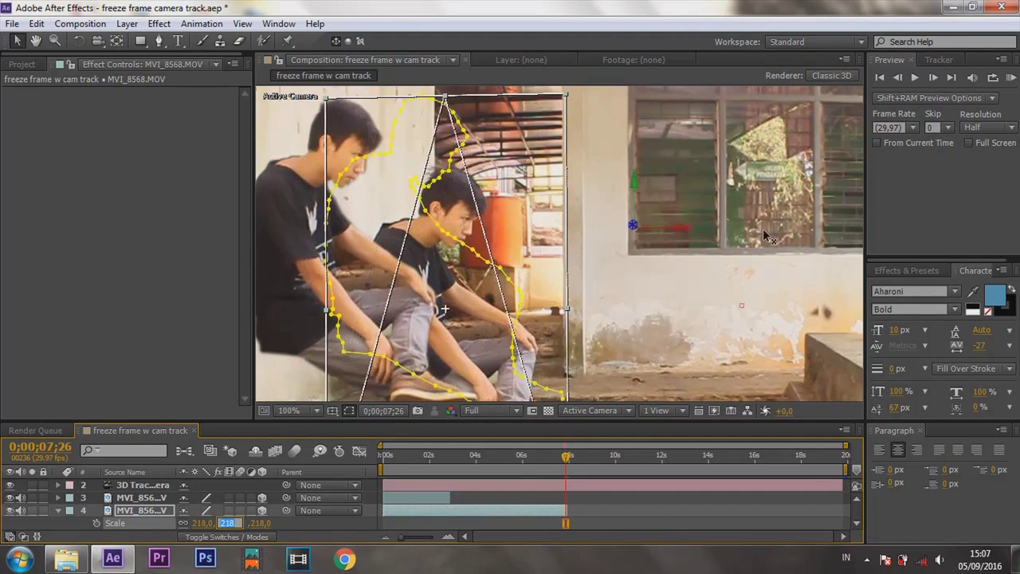
drag(633, 184, 635, 232)
drag(681, 277, 713, 278)
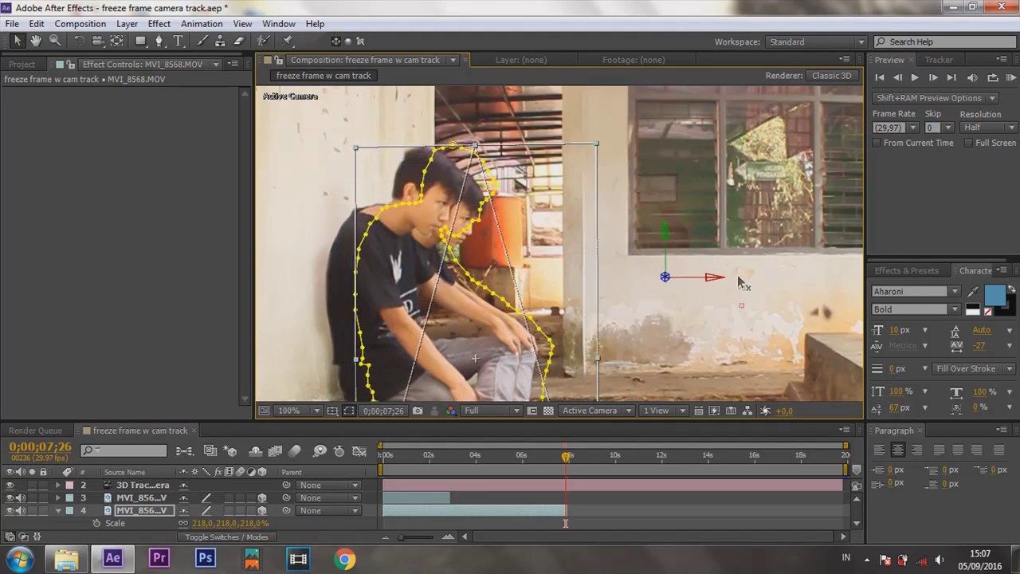
Set the frozen layer's scale to 208% and nudge it down along the Y axis to match the original man
scroll(694, 258, down, 1)
click(35, 40)
drag(478, 295, 399, 231)
click(18, 41)
click(343, 366)
click(414, 231)
drag(226, 524, 215, 523)
click(229, 523)
text(208)
key(Return)
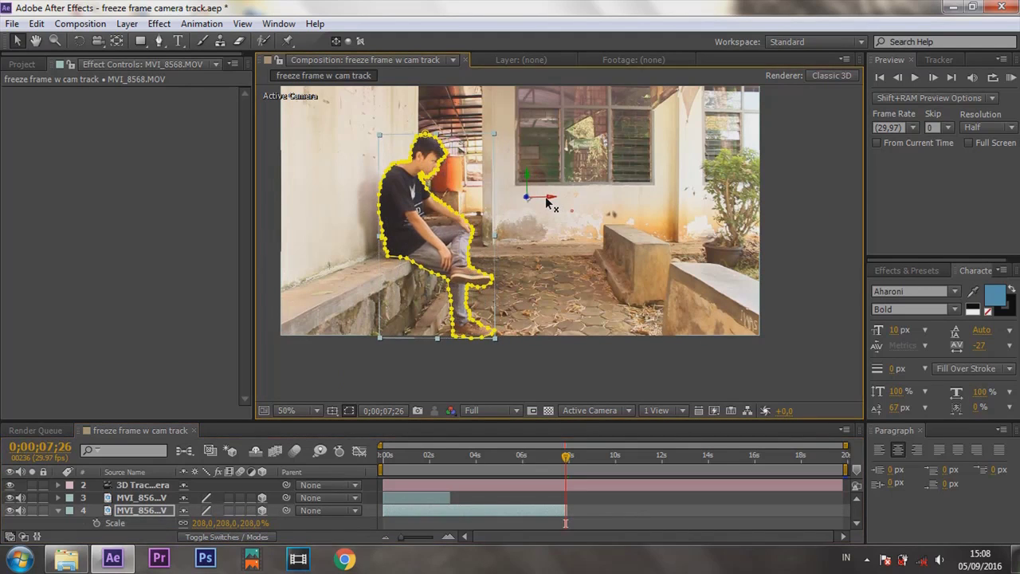
click(854, 214)
click(446, 209)
drag(526, 173, 526, 177)
click(471, 255)
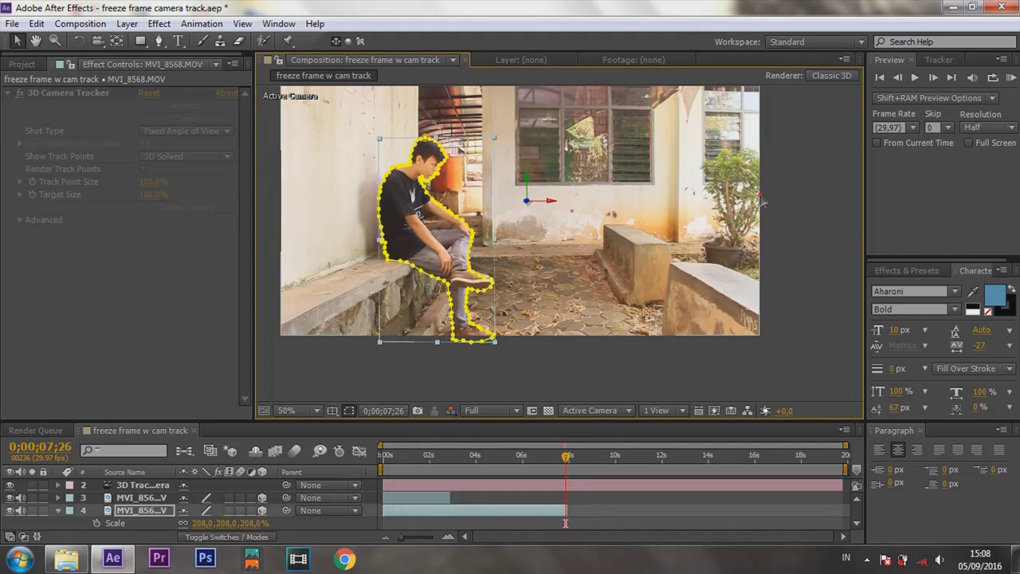
Set the frozen layer's scale to 198% and nudge it slightly left along the X axis
click(224, 523)
key(Down)
key(Down)
key(Down)
key(Down)
key(Down)
key(Down)
key(Down)
key(Down)
key(Down)
key(Down)
click(775, 270)
click(489, 233)
drag(551, 202, 548, 201)
click(800, 201)
click(472, 206)
click(775, 207)
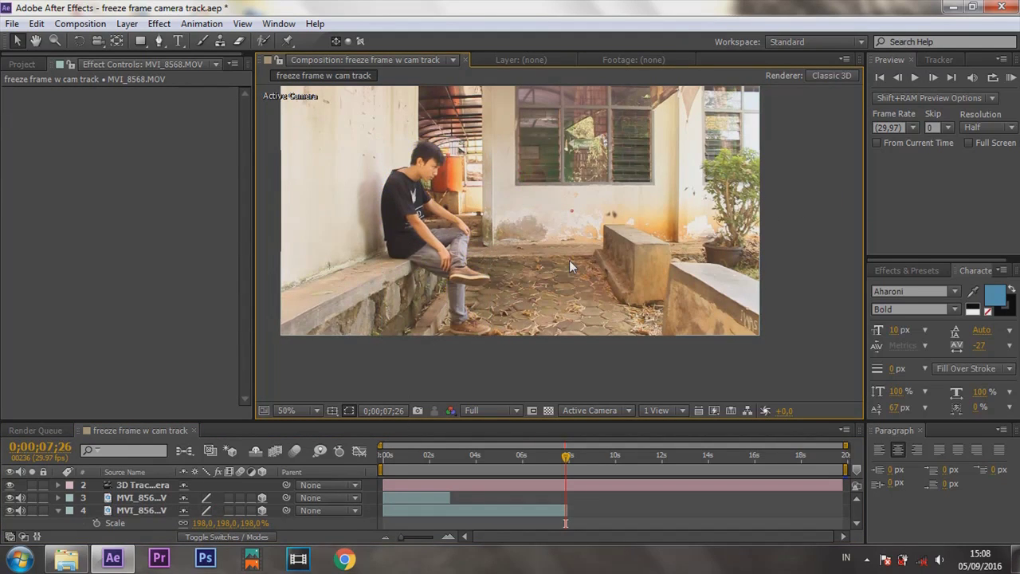
Switch the composition view to Half resolution and RAM-preview the aligned freeze frame
click(490, 411)
click(488, 448)
click(1009, 83)
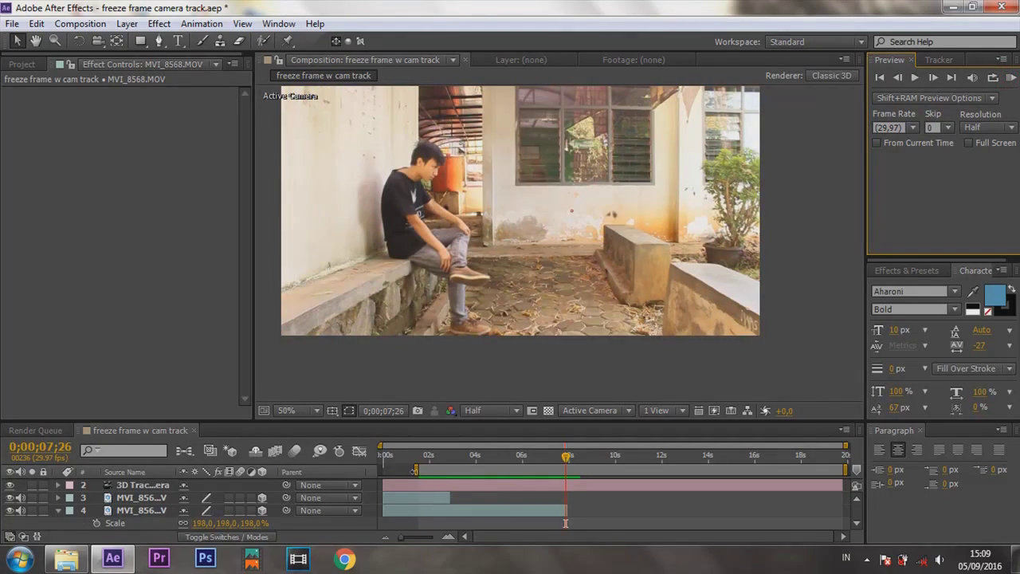
drag(414, 471, 380, 471)
scroll(528, 496, down, 1)
scroll(528, 497, up, 1)
scroll(478, 498, down, 1)
click(58, 498)
Move the current time to the man's mid-jump frame at 0;00;16;04
drag(567, 461, 677, 461)
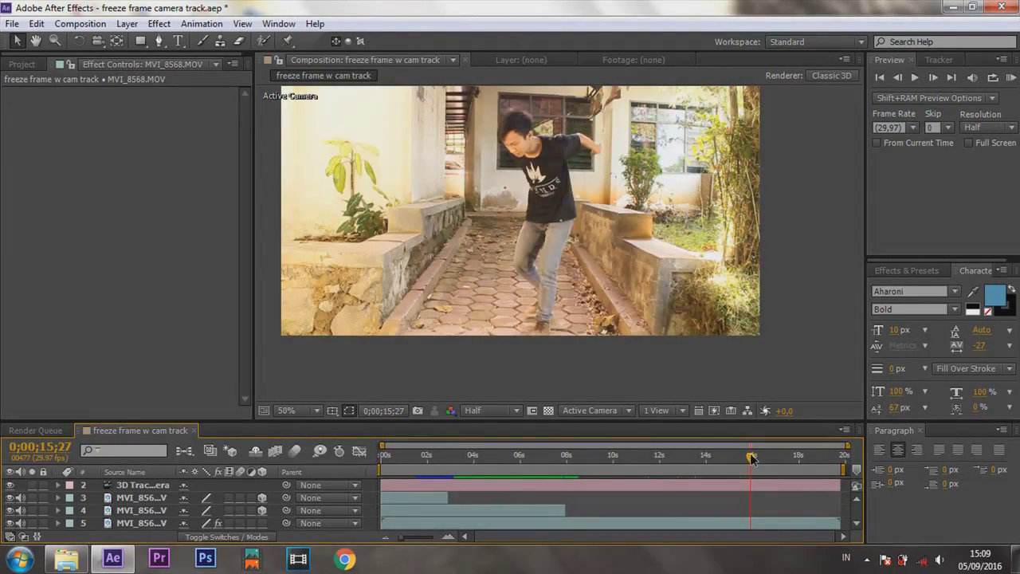
drag(750, 456, 763, 455)
click(901, 79)
click(901, 79)
click(901, 79)
click(901, 79)
click(901, 79)
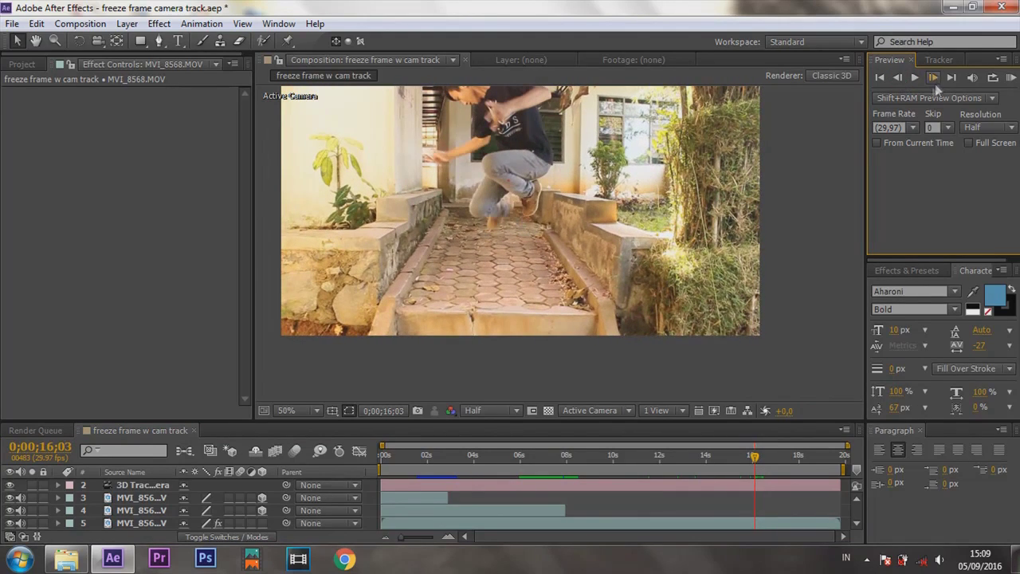
click(934, 79)
Duplicate the tracked footage layer and delete the 3D Camera Tracker effect from the copy
click(36, 40)
drag(581, 169, 589, 191)
key(v)
click(722, 521)
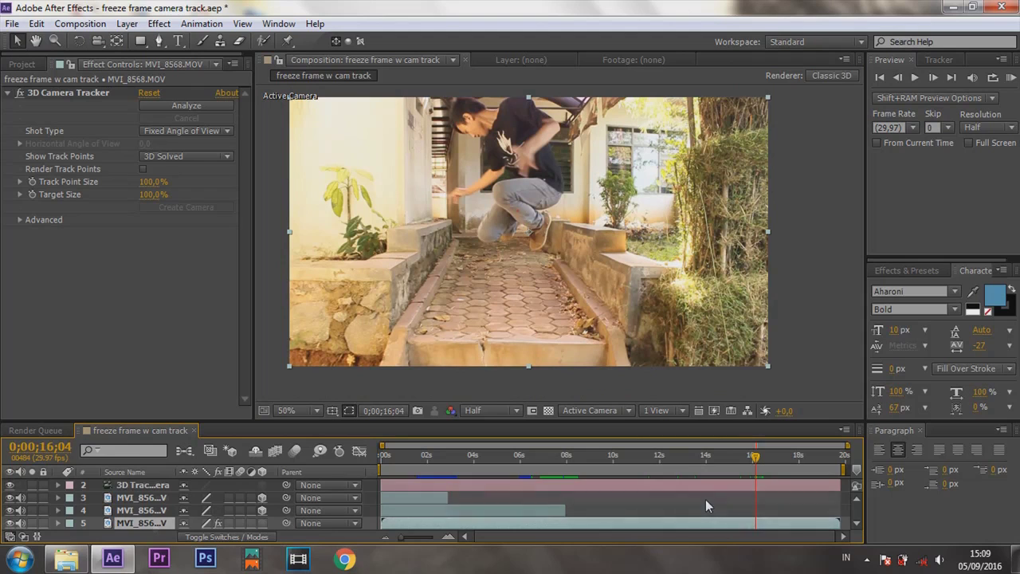
key(ctrl+d)
scroll(705, 498, down, 1)
click(85, 92)
key(Delete)
Freeze the new footage copy's frame at 0;00;16;04
right_click(766, 513)
mouse_move(850, 117)
click(610, 164)
click(58, 511)
Trace a closed Pen mask around the jumping man on the newly frozen layer
click(157, 42)
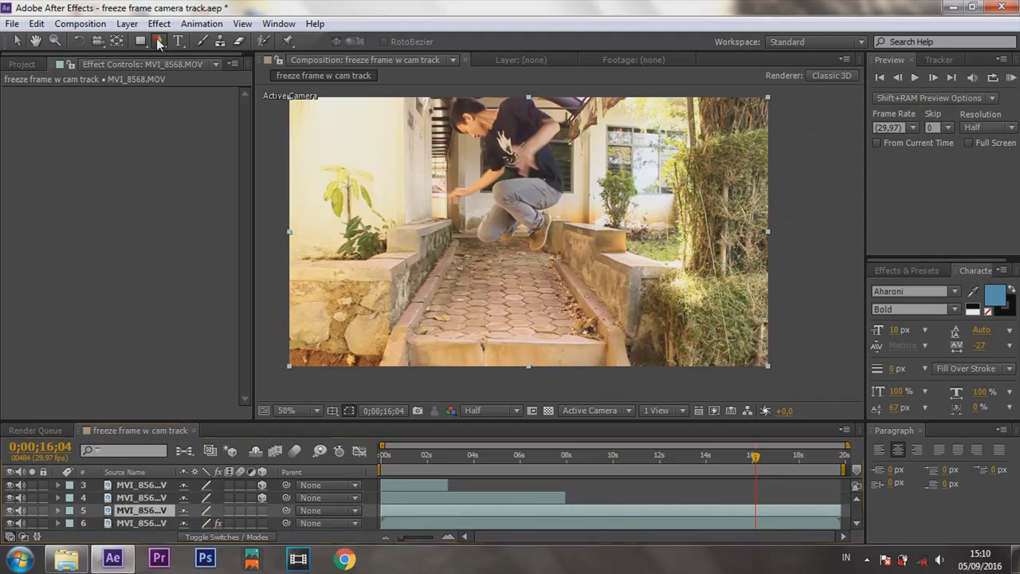
scroll(370, 192, up, 1)
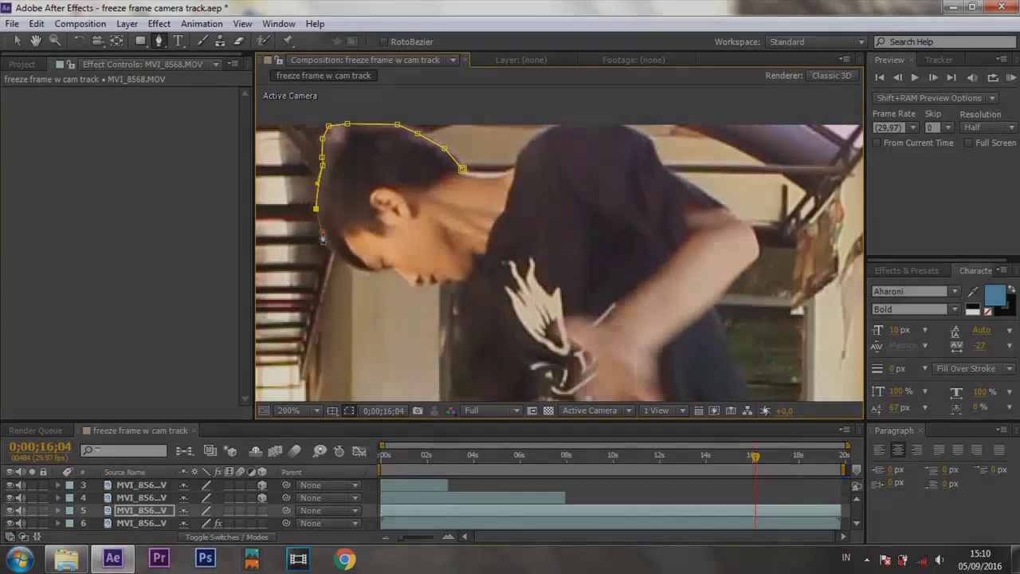
click(322, 232)
click(333, 254)
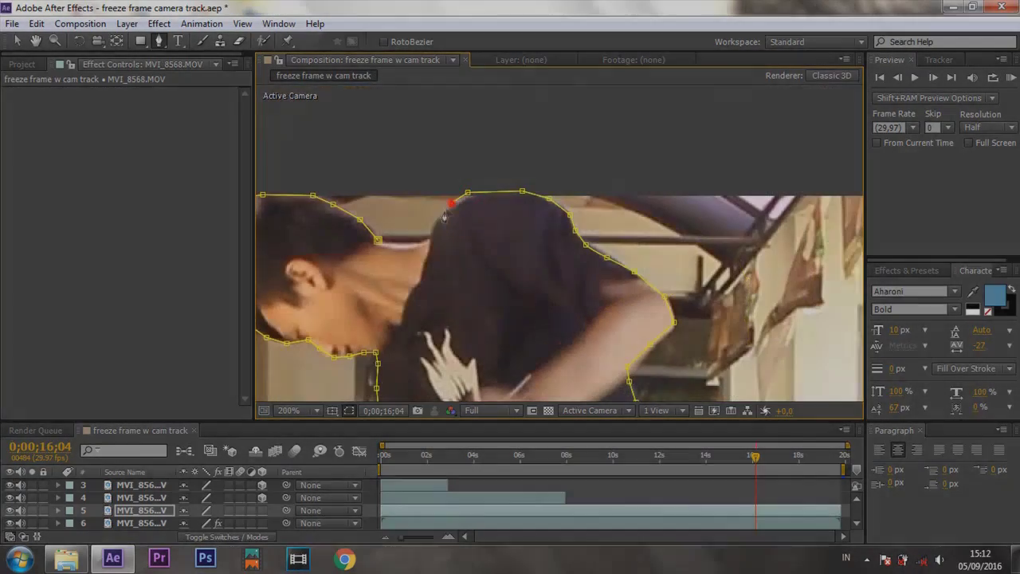
click(429, 236)
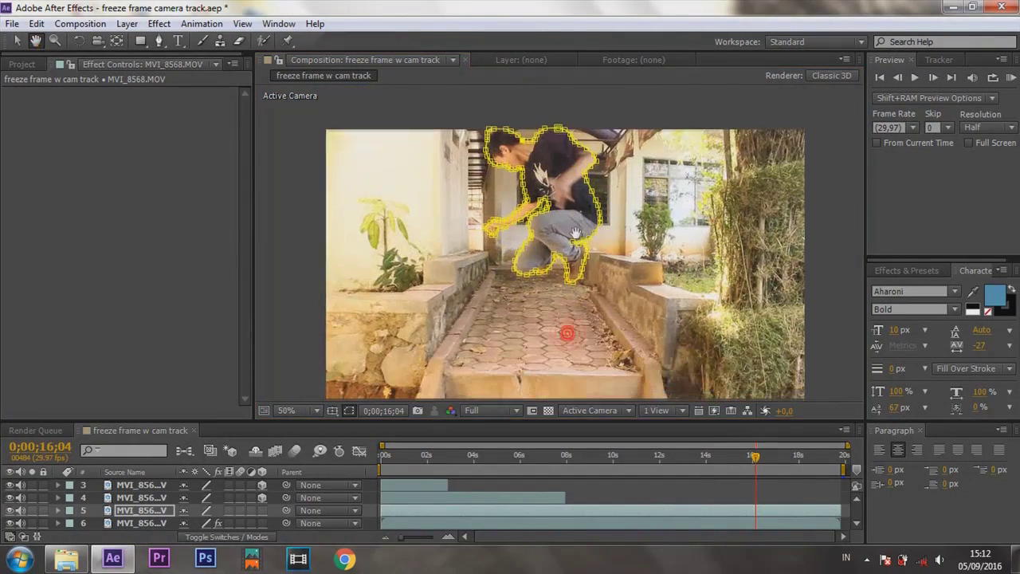
key(v)
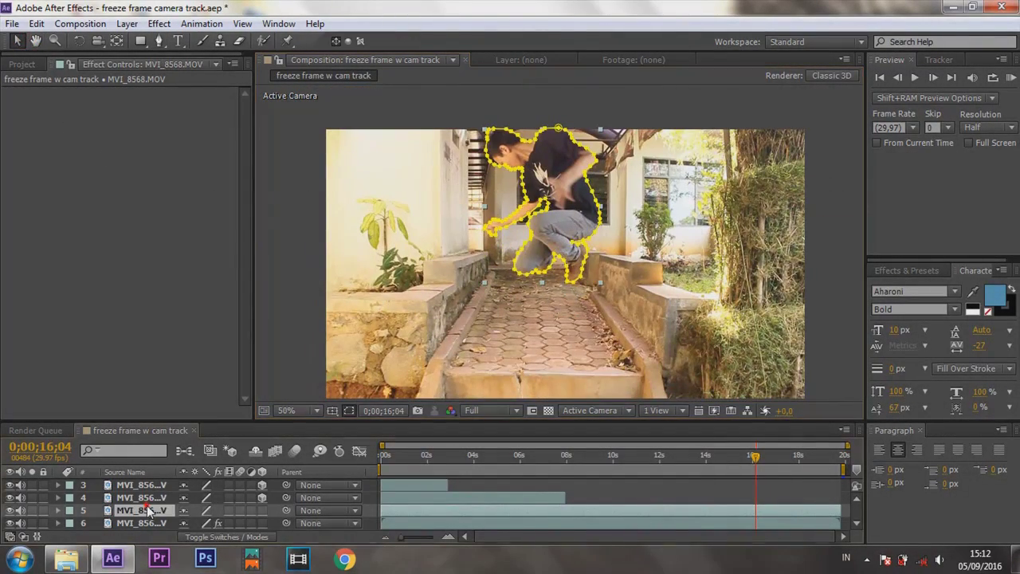
Adjust the Mask Feather on the jumping man's frozen layer and make that layer 3D
click(147, 508)
key(m)
key(m)
click(210, 513)
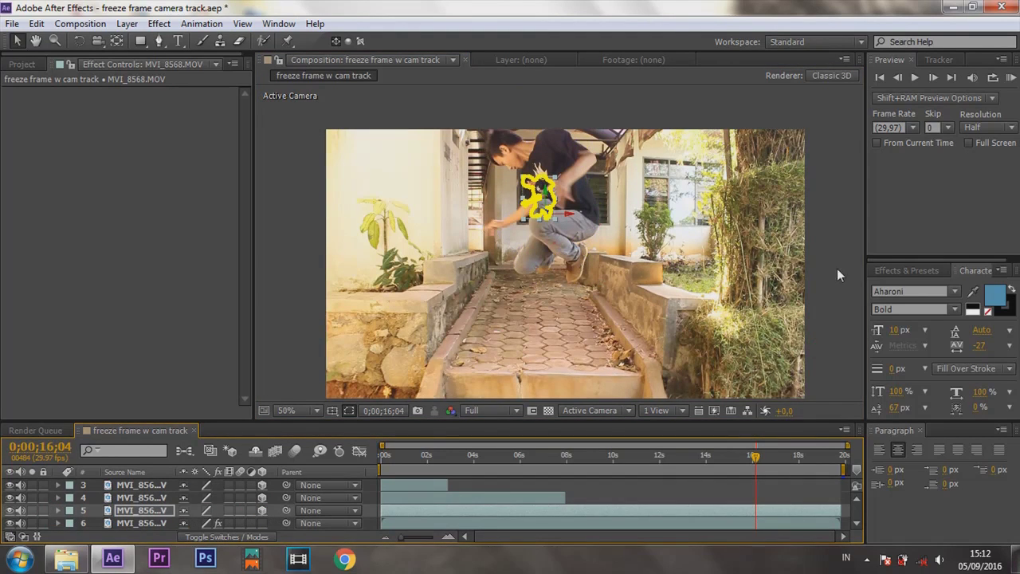
click(136, 512)
key(ctrl+shift+d)
key(Delete)
key(ctrl+z)
key(ctrl+z)
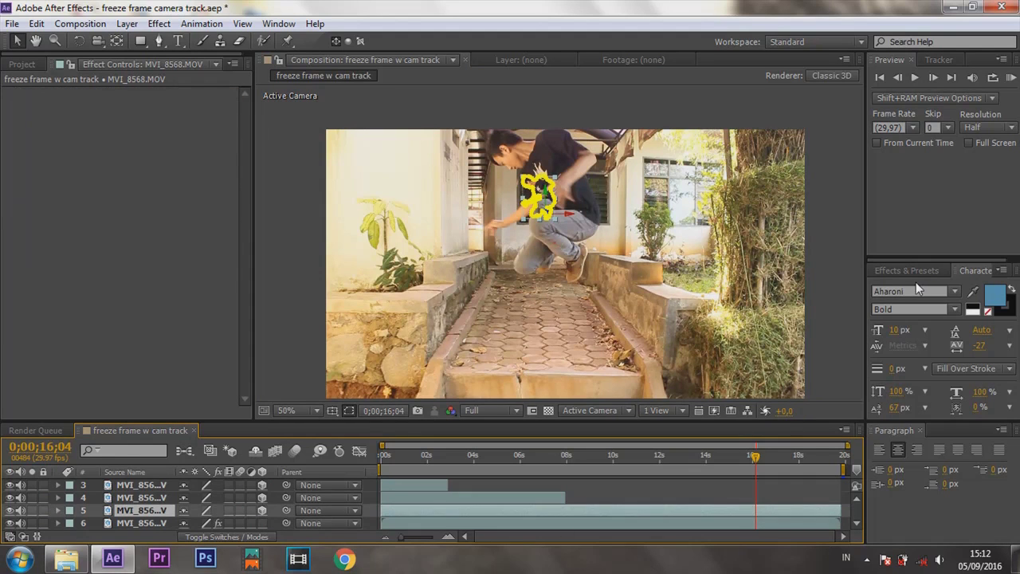
Split the jumping man's frozen layer at 0;00;16;04 and delete the part after that time
click(935, 78)
key(ctrl+shift+d)
key(Delete)
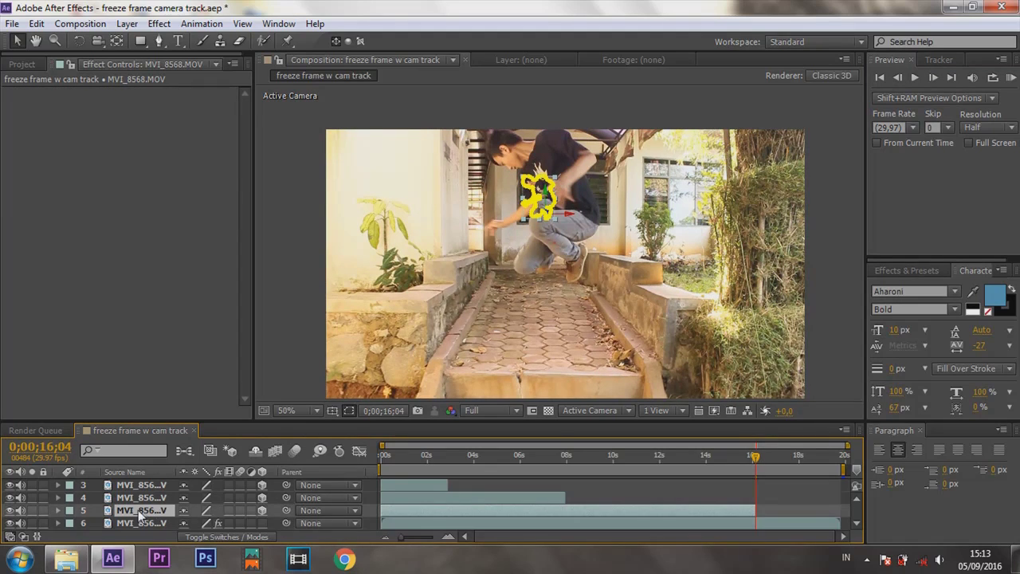
Scale the jumping man's frozen layer up to 358% and move it to overlay the original man
key(s)
click(207, 525)
key(shift+Up)
key(shift+Up)
key(shift+Up)
key(shift+Up)
key(shift+Up)
key(shift+Up)
key(shift+Up)
key(shift+Up)
key(shift+Up)
mouse_move(216, 524)
mouse_down()
mouse_move(417, 425)
mouse_move(478, 334)
mouse_move(518, 215)
mouse_move(531, 295)
mouse_move(571, 190)
mouse_move(545, 204)
mouse_move(547, 230)
mouse_move(596, 262)
mouse_up()
click(297, 303)
Start the work area shortly after the 12-second mark and RAM-preview the jump freeze frame
drag(381, 470, 625, 470)
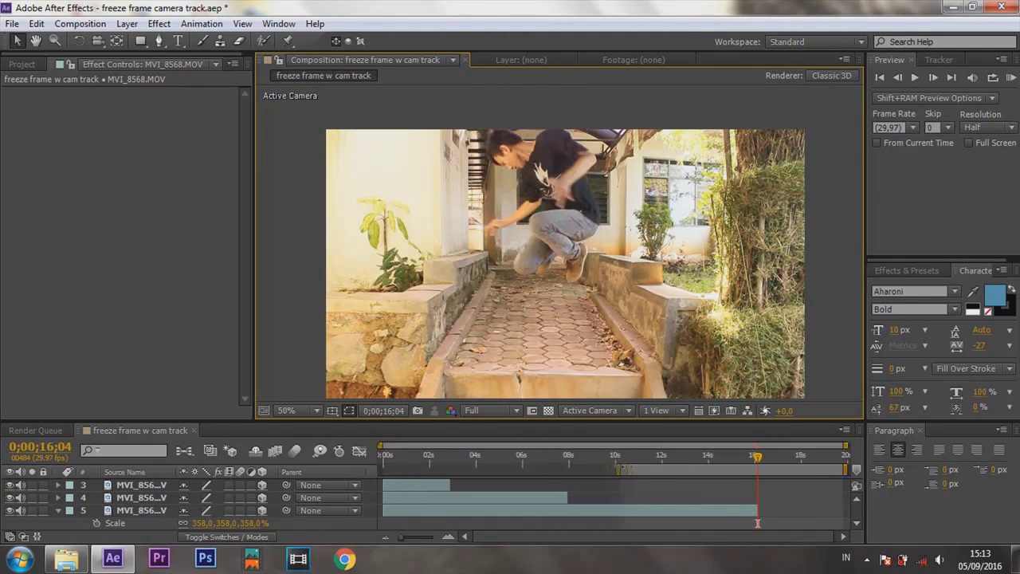
click(1011, 77)
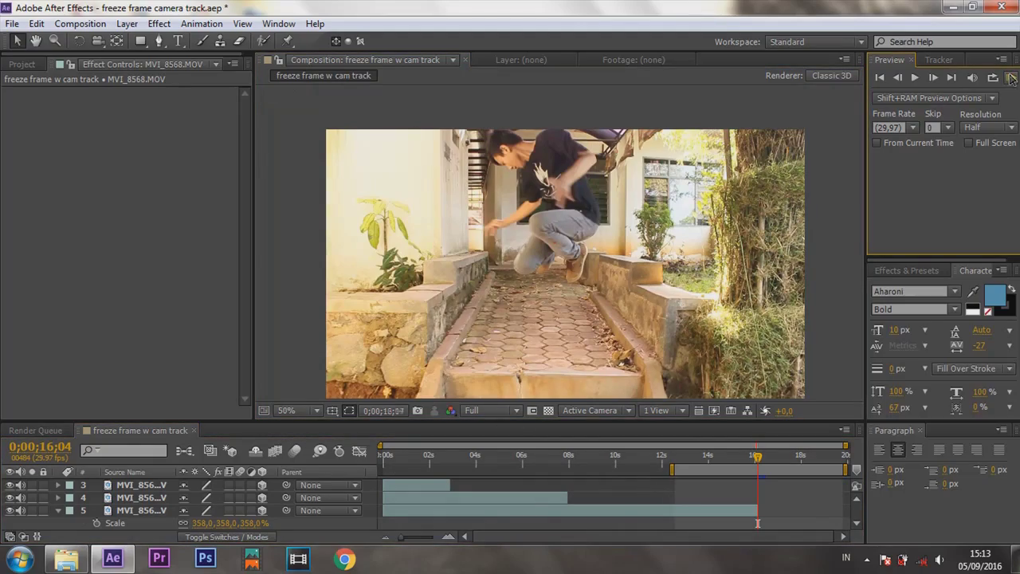